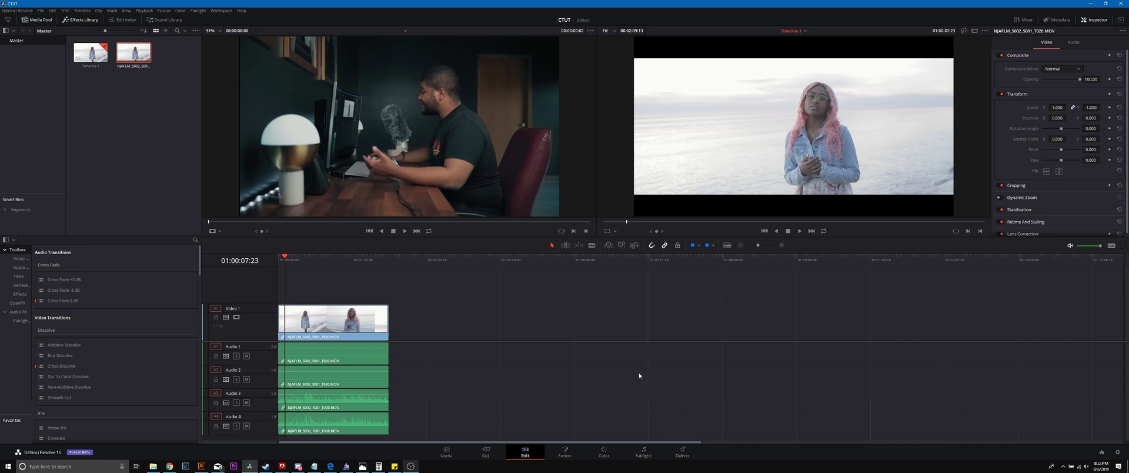
# Switch to the Color page, line the node up with the graph's input and output, and set output blanking to 2.35.
pyautogui.click(615, 451)
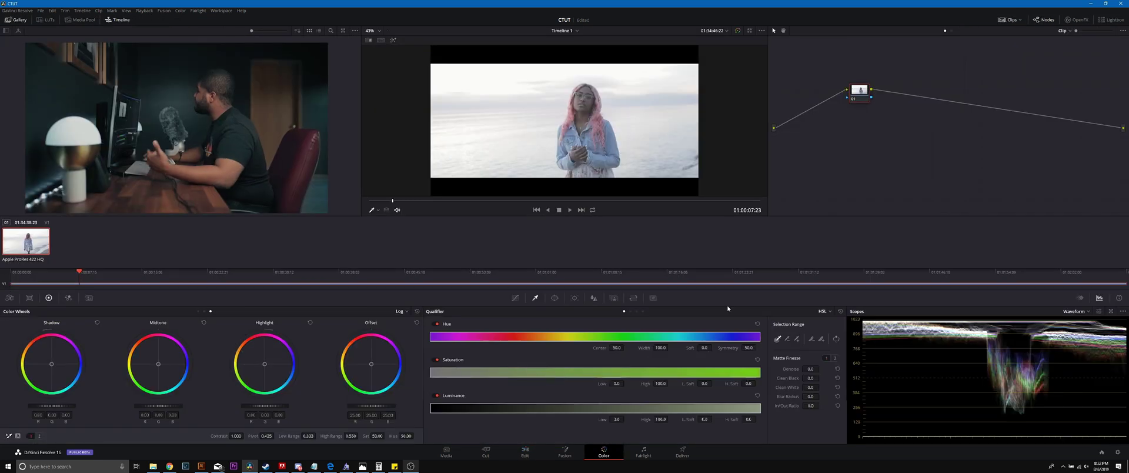
pyautogui.moveTo(862, 93); pyautogui.dragTo(843, 130)
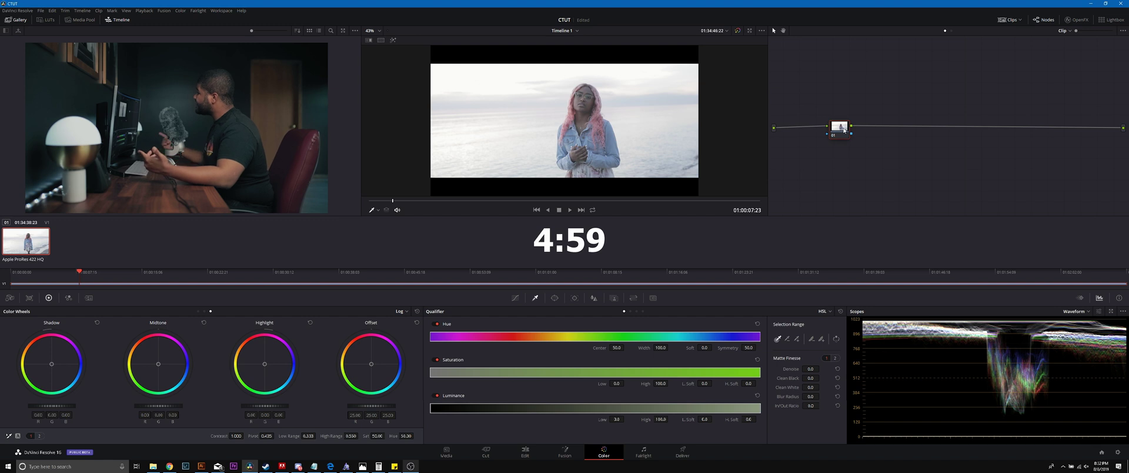
pyautogui.click(82, 10)
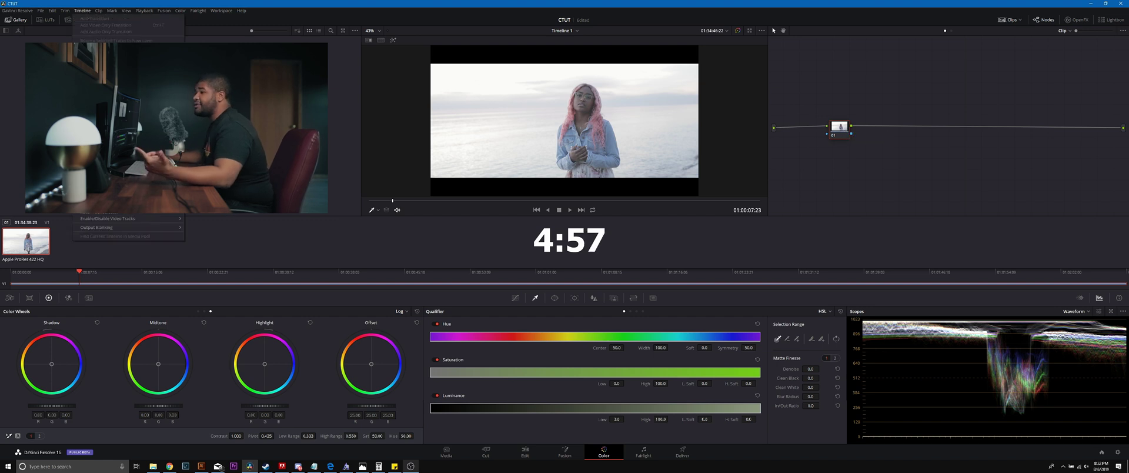
pyautogui.moveTo(144, 228)
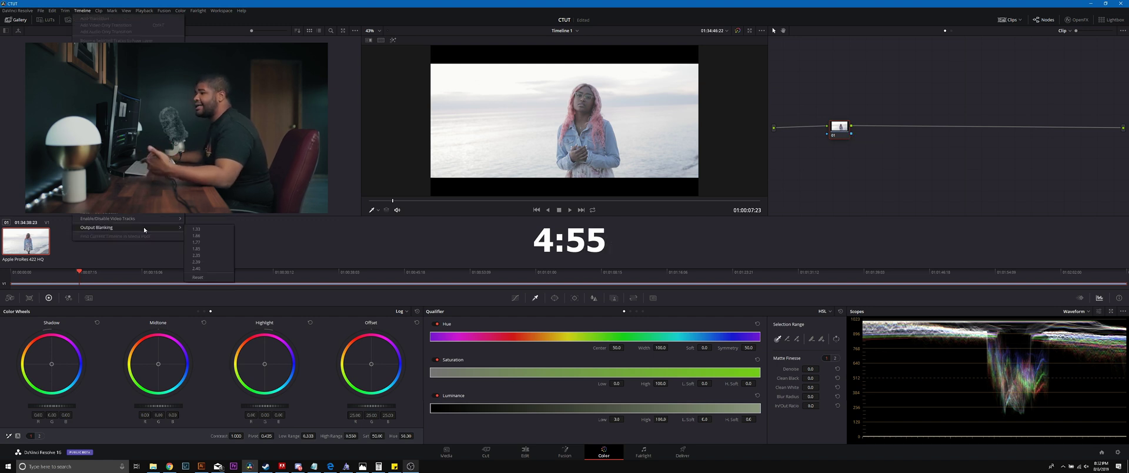
pyautogui.click(211, 257)
# Move node 01 closer to the source, remove its link to the graph output, and add a serial node after it.
pyautogui.moveTo(849, 138); pyautogui.dragTo(822, 138)
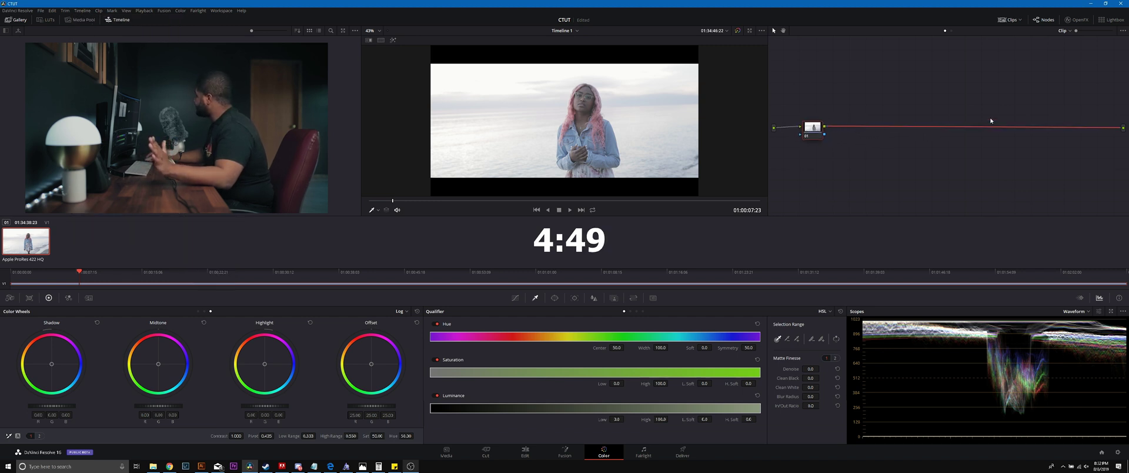
pyautogui.press('Delete')
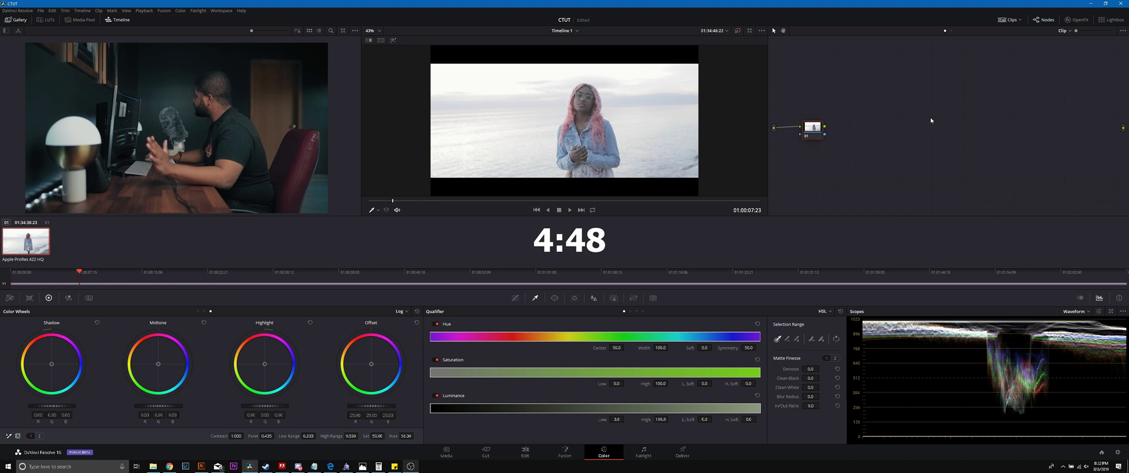
pyautogui.rightClick(825, 127)
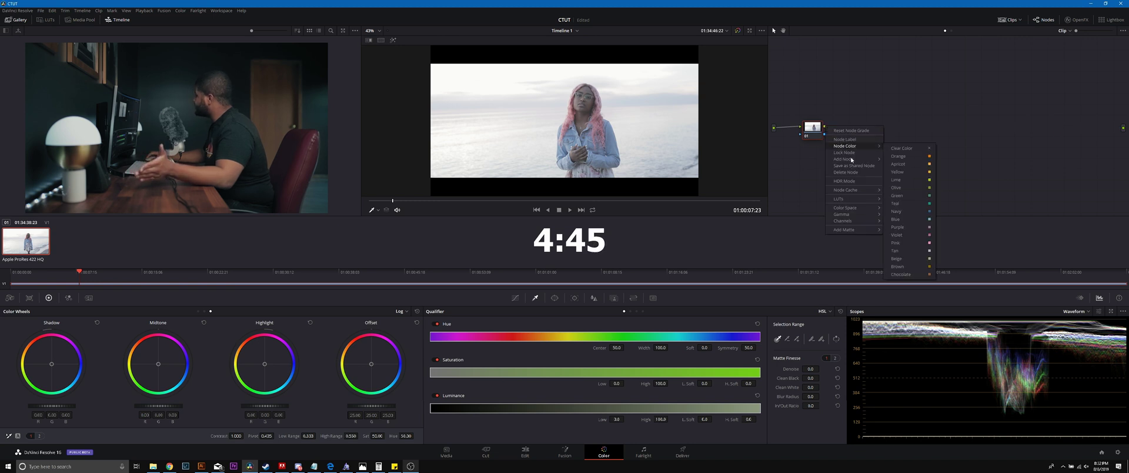
pyautogui.moveTo(852, 161)
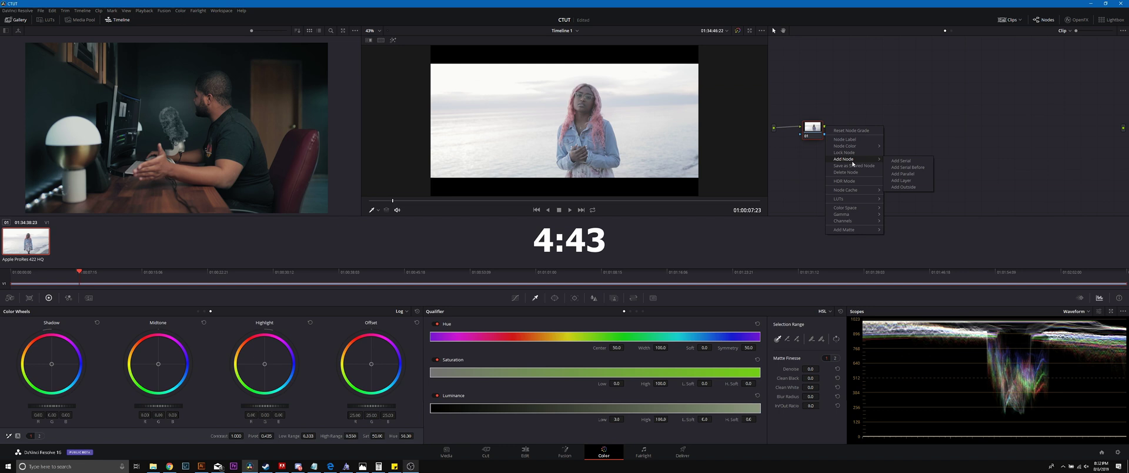
pyautogui.click(905, 163)
# Add two unconnected corrector nodes, one above the other, and a parallel mixer node between them and the graph output.
pyautogui.rightClick(975, 105)
pyautogui.moveTo(1023, 115)
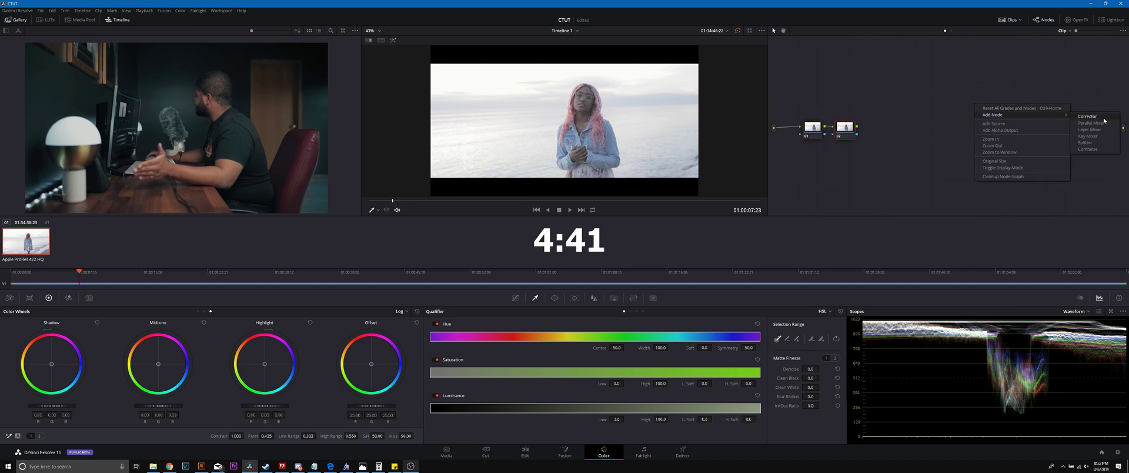
pyautogui.click(1104, 121)
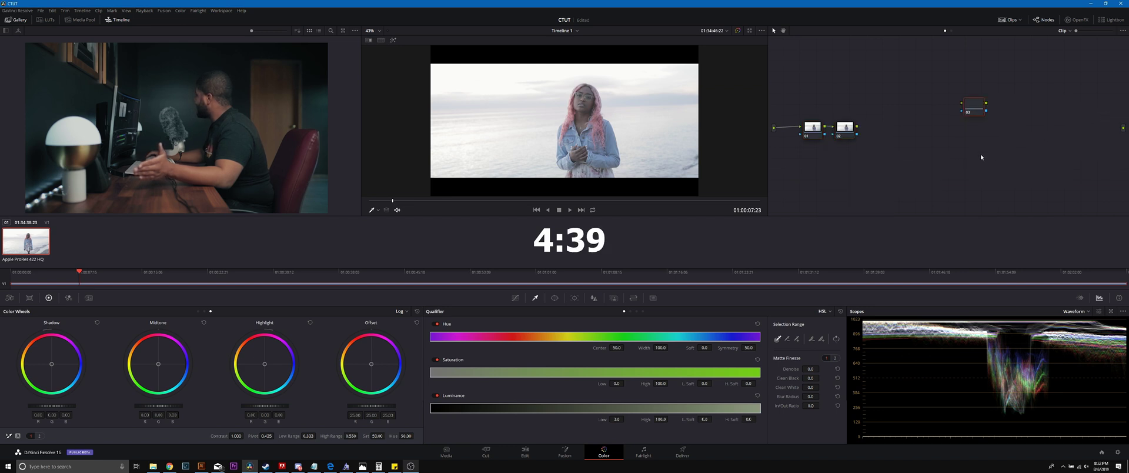
pyautogui.rightClick(983, 156)
pyautogui.moveTo(997, 166)
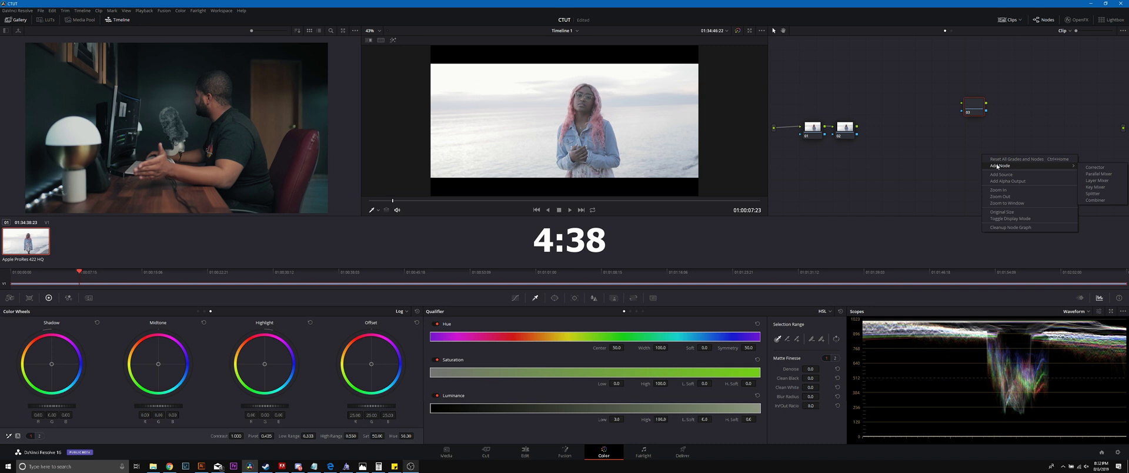
pyautogui.click(1095, 167)
pyautogui.rightClick(1053, 117)
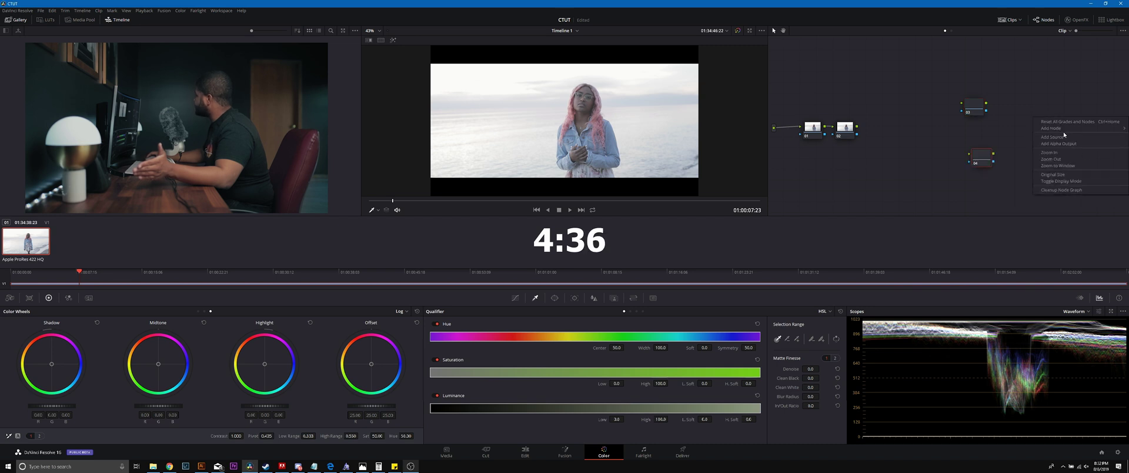
pyautogui.moveTo(1049, 131)
pyautogui.click(1010, 137)
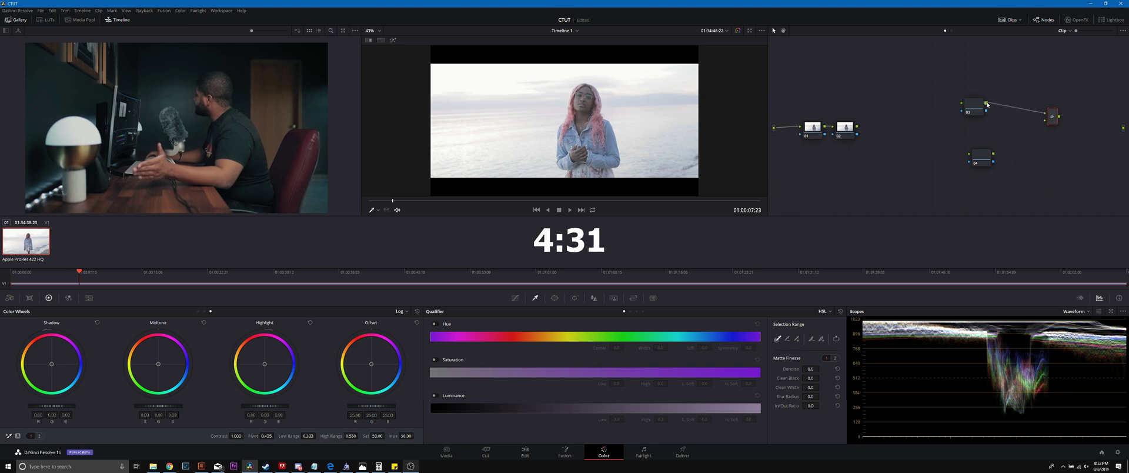
# Connect nodes 03 and 04 to the mixer, the mixer to the graph output, and node 02 to both nodes, including node 04's key input.
pyautogui.moveTo(1046, 123); pyautogui.dragTo(1000, 155)
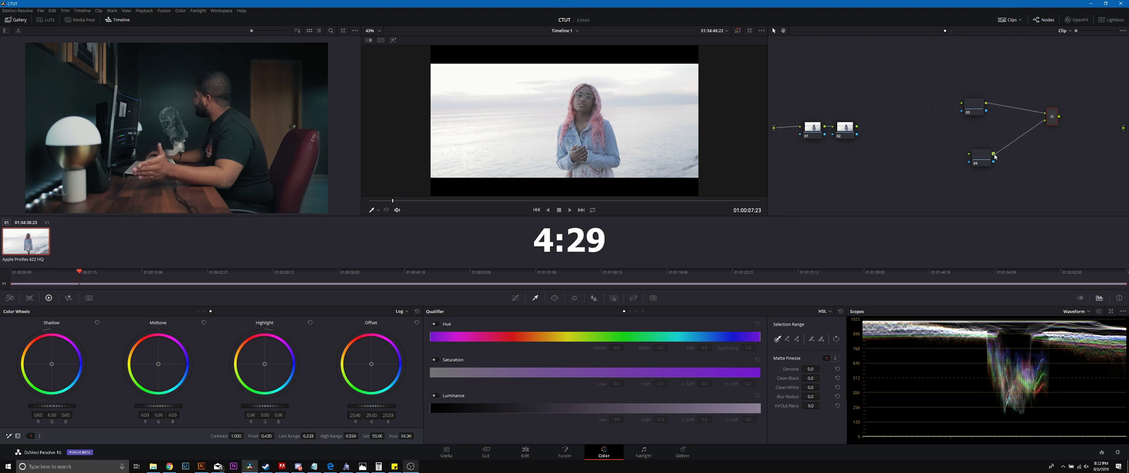
pyautogui.moveTo(1061, 120); pyautogui.dragTo(1124, 127)
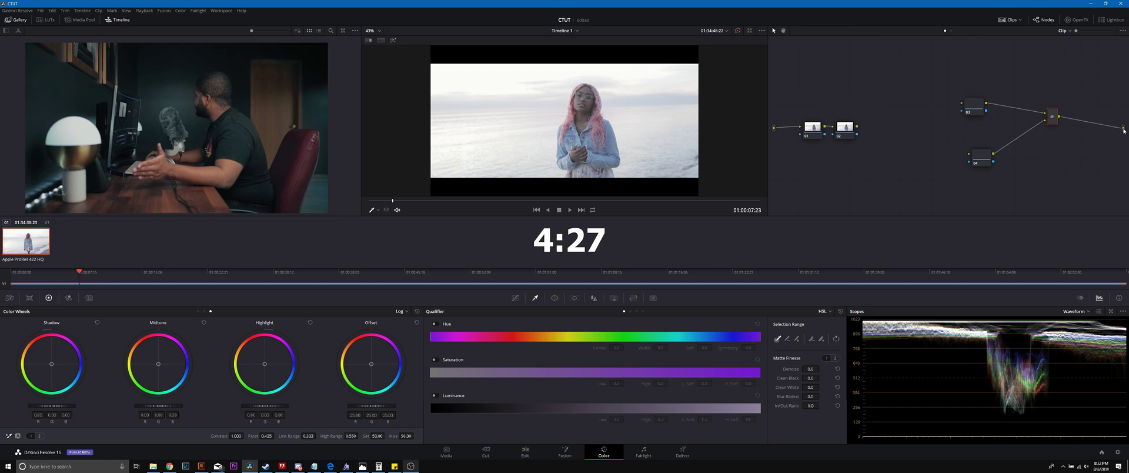
pyautogui.moveTo(961, 104); pyautogui.dragTo(860, 130)
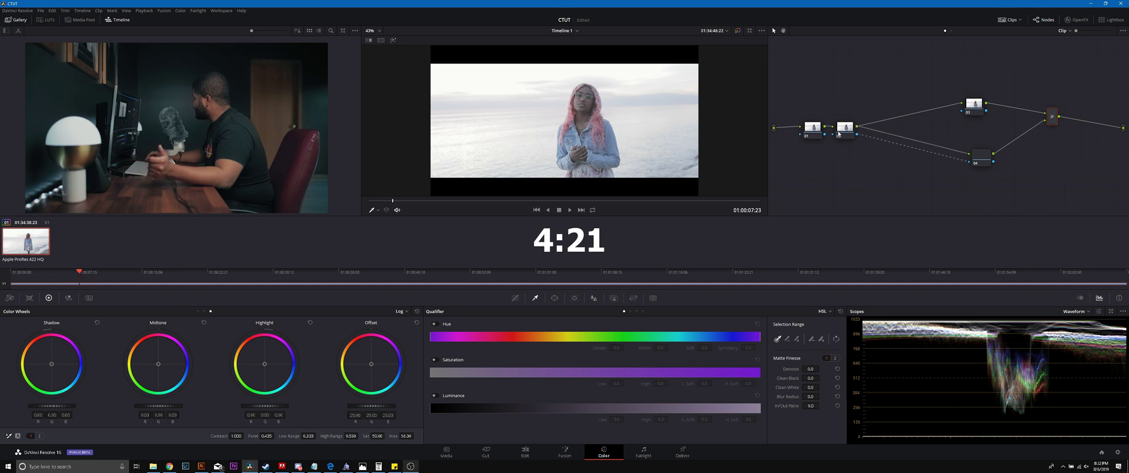
pyautogui.click(815, 128)
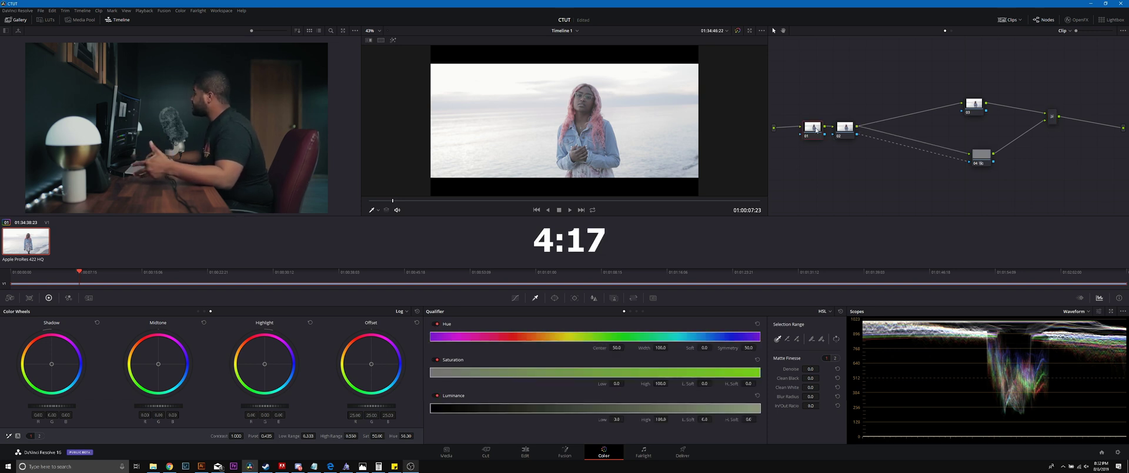
pyautogui.click(846, 129)
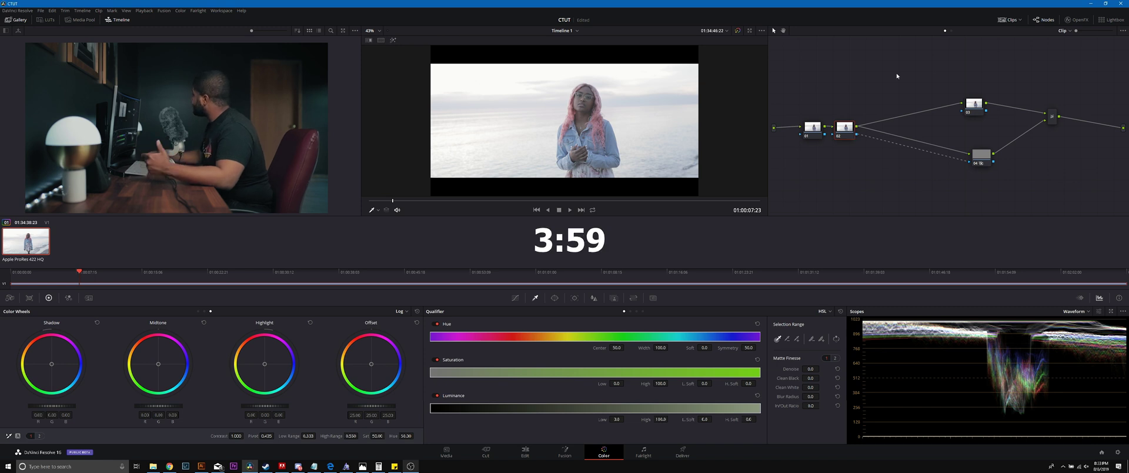
# Tidy the node graph by stacking nodes 03 and 04 in one column and centering the mixer vertically between them.
pyautogui.click(987, 159)
pyautogui.moveTo(985, 160); pyautogui.dragTo(972, 159)
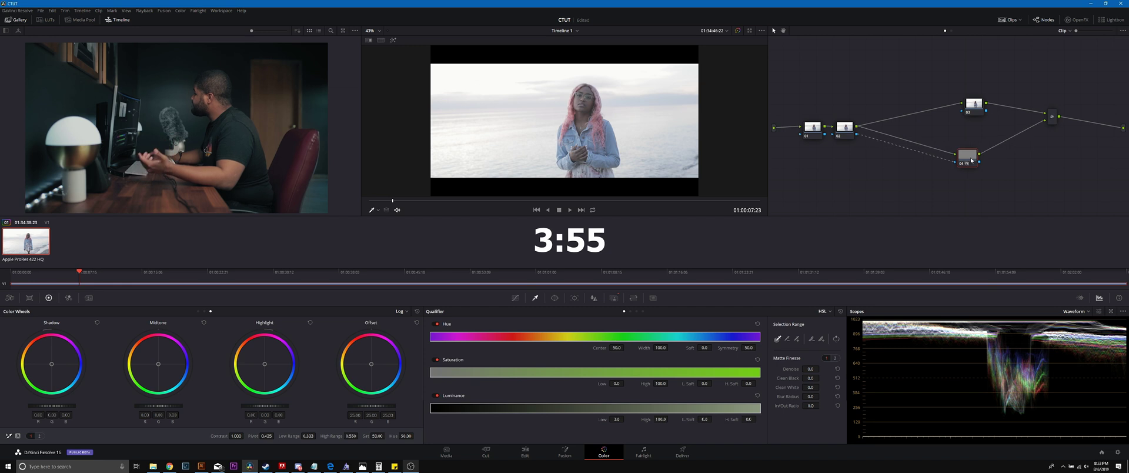
pyautogui.moveTo(974, 109); pyautogui.dragTo(964, 110)
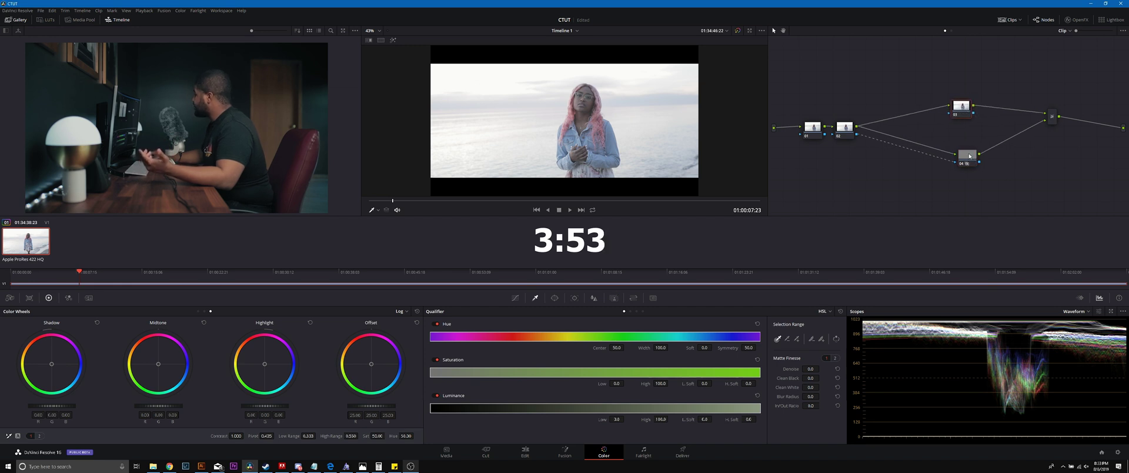
pyautogui.moveTo(969, 156); pyautogui.dragTo(962, 153)
pyautogui.moveTo(1051, 117); pyautogui.dragTo(1051, 126)
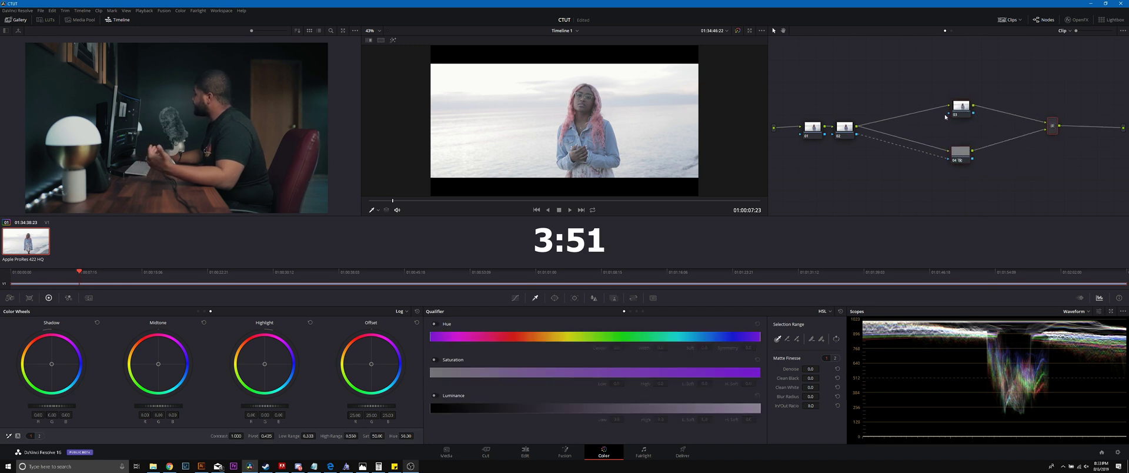
# On node 01, use the RGB Mixer to raise red in Red Output, green in Green Output and blue in Blue Output to 2.00.
pyautogui.click(813, 127)
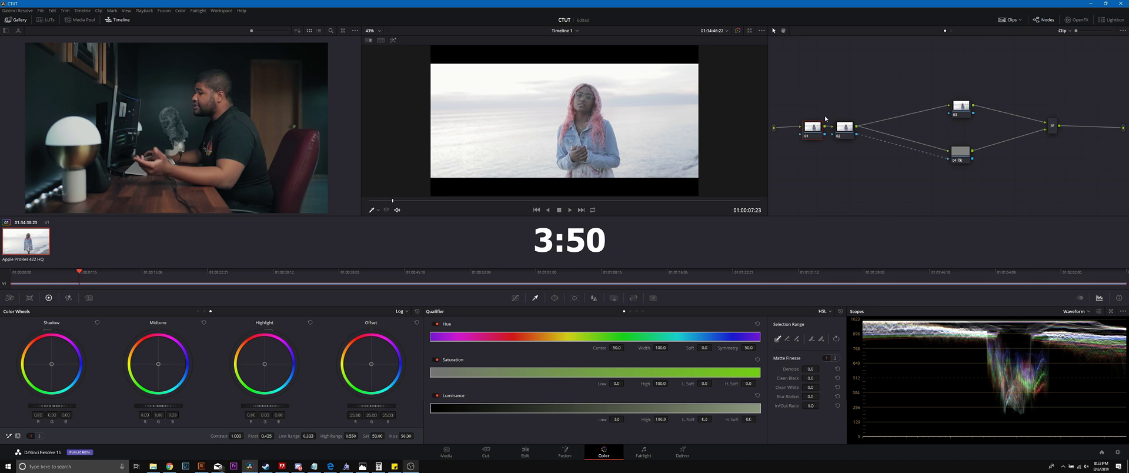
pyautogui.click(68, 298)
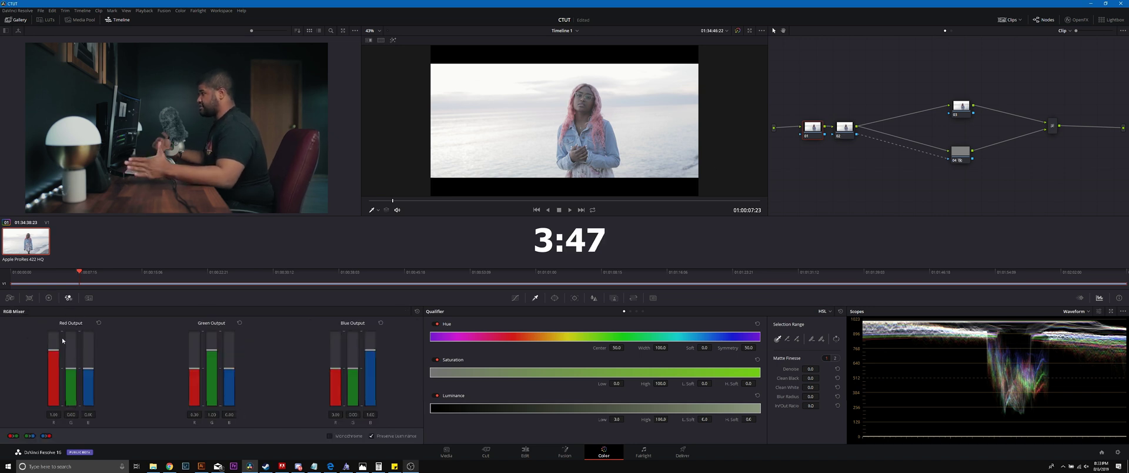
pyautogui.click(514, 298)
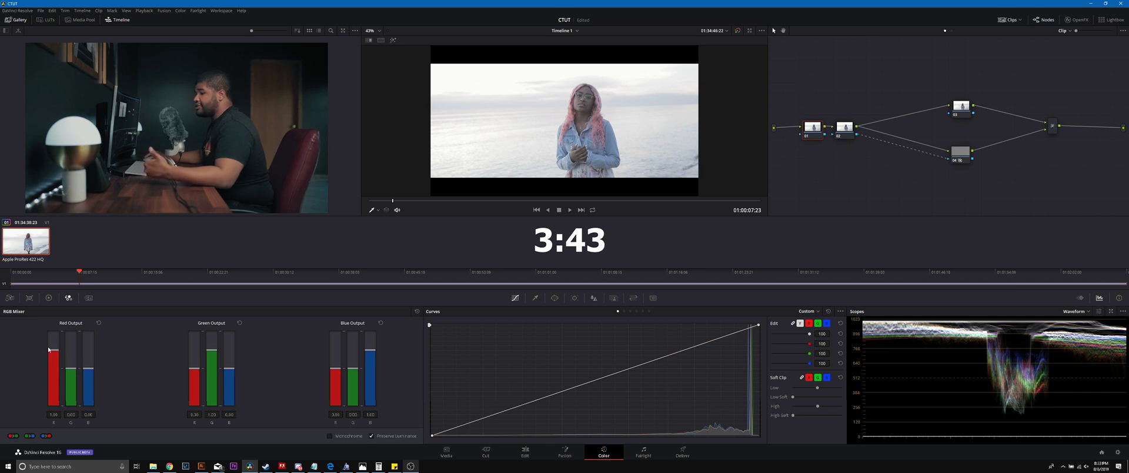
pyautogui.moveTo(49, 349); pyautogui.dragTo(53, 316)
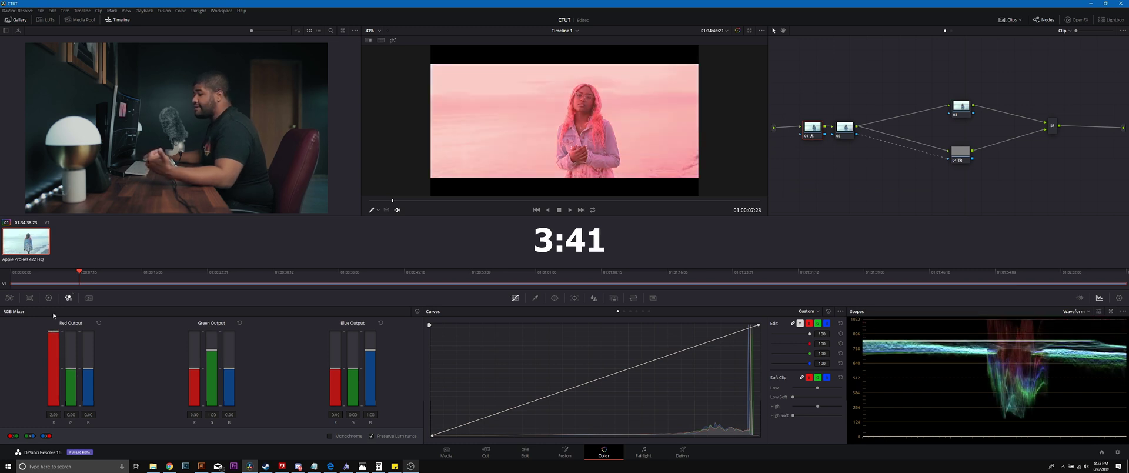
pyautogui.moveTo(212, 349); pyautogui.dragTo(212, 330)
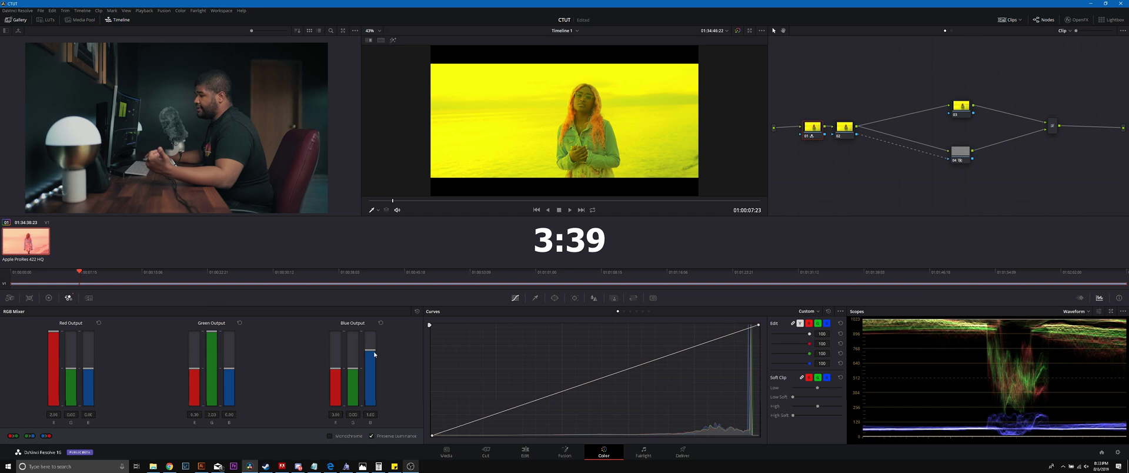
pyautogui.moveTo(374, 353); pyautogui.dragTo(381, 292)
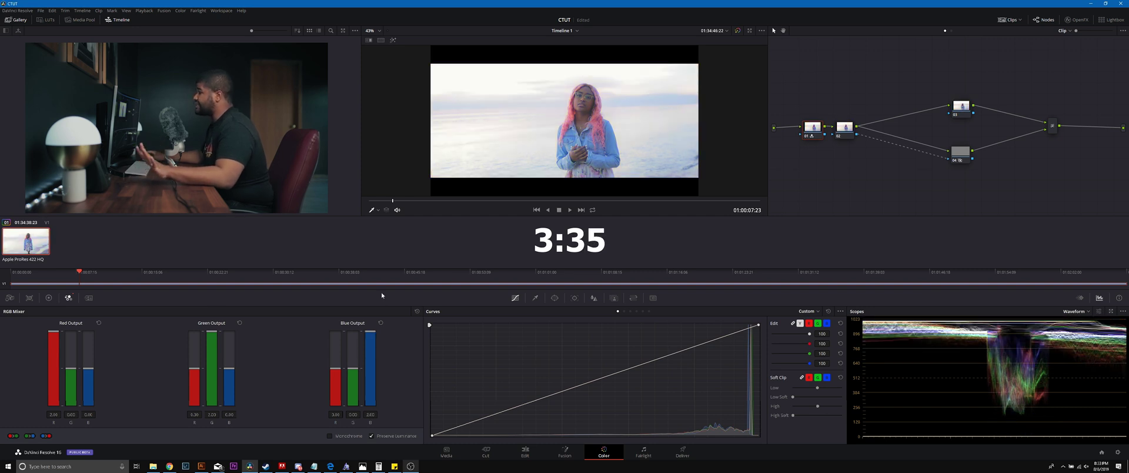
# Compare the clip with the grade bypassed and enabled, and review the Color Wheels and RGB Mixer controls.
pyautogui.click(738, 32)
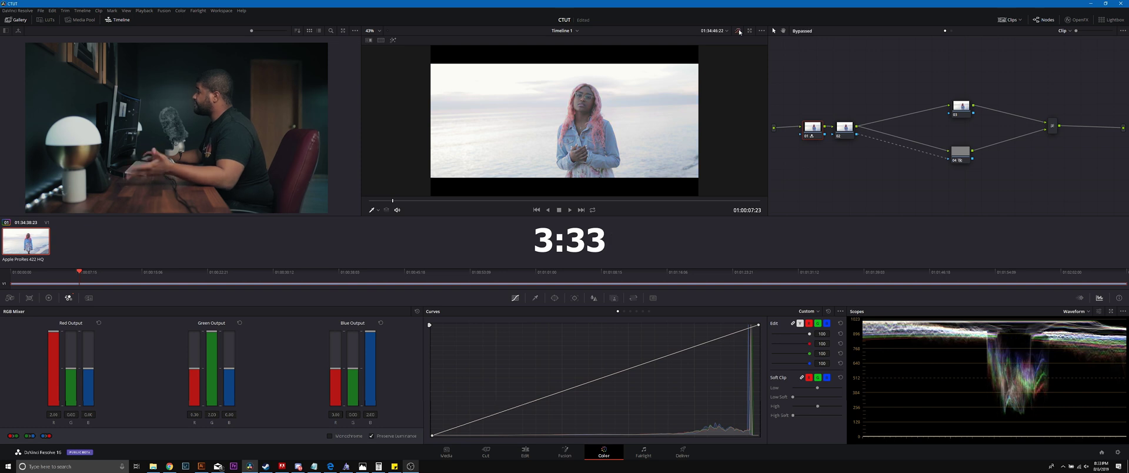
pyautogui.click(739, 31)
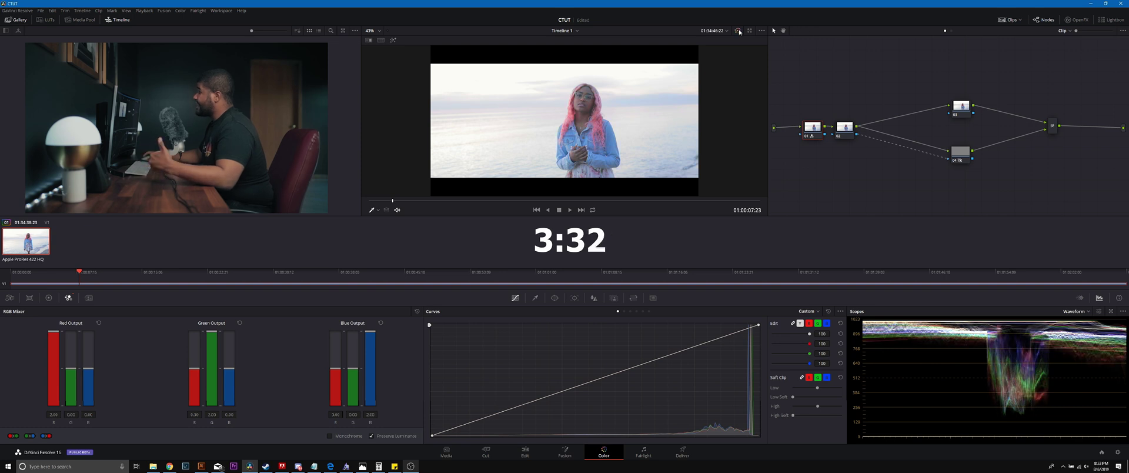
pyautogui.click(47, 300)
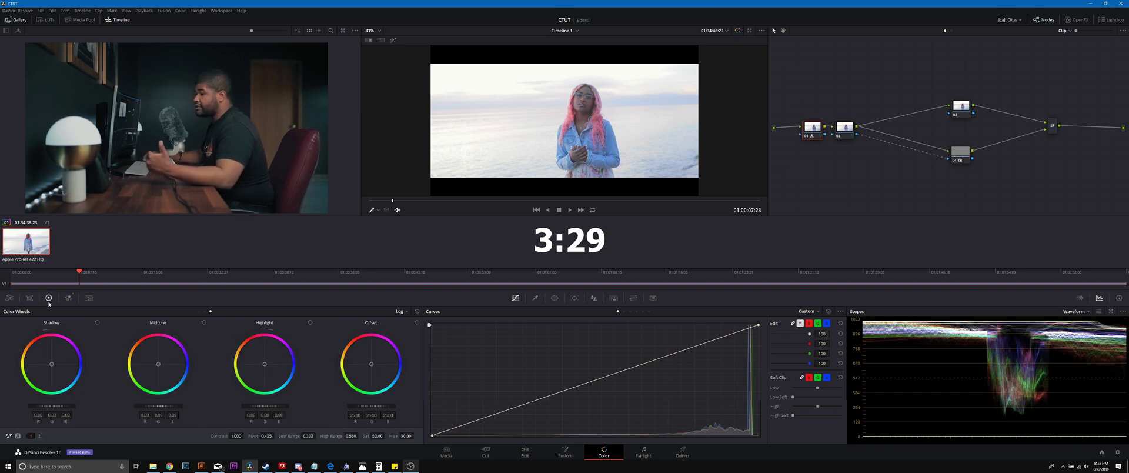
pyautogui.click(68, 297)
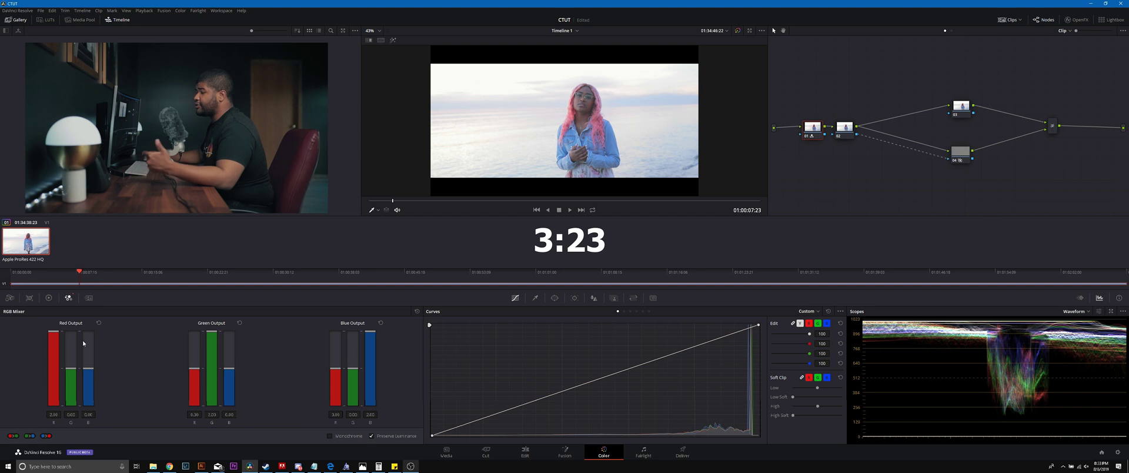
# Warm node 01 by raising its color temperature to 220 and increase its midtone detail in the Color Wheels adjustments.
pyautogui.click(49, 299)
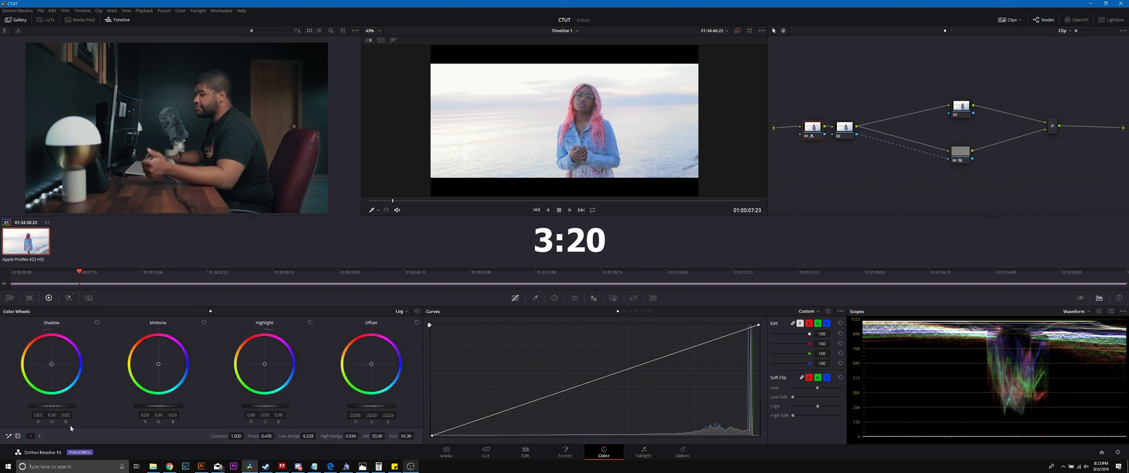
pyautogui.click(40, 436)
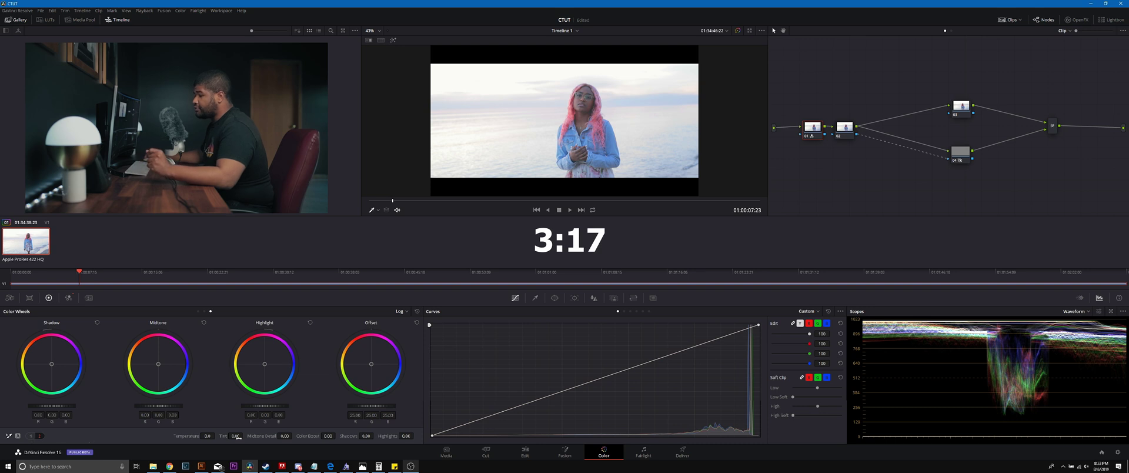
pyautogui.moveTo(207, 436); pyautogui.dragTo(217, 436)
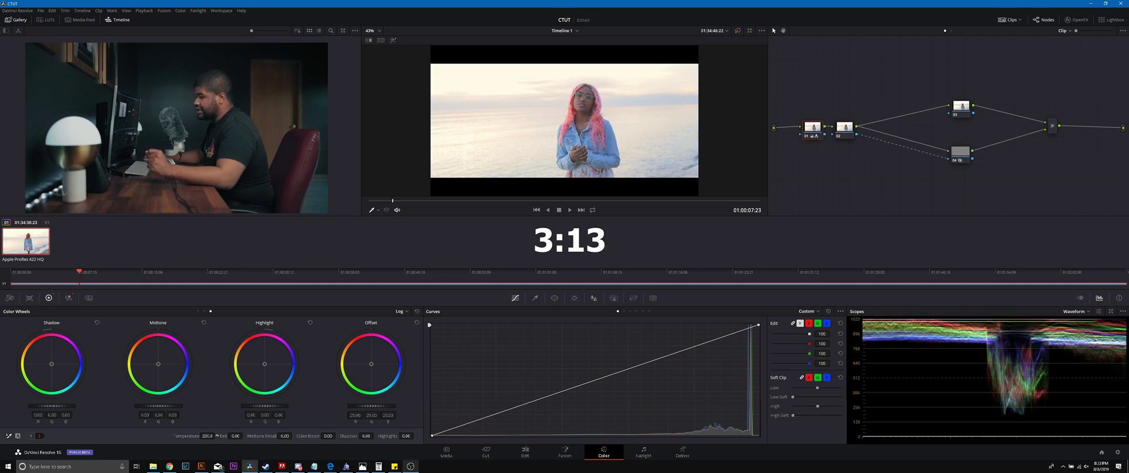
pyautogui.moveTo(286, 436); pyautogui.dragTo(294, 435)
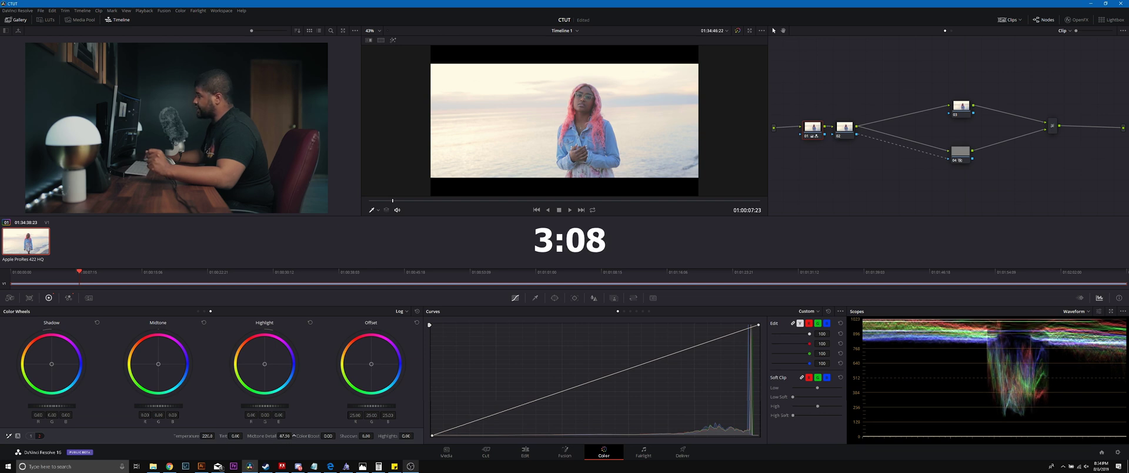
# On node 01, deepen the shadows by moving the custom curve's black point inward and bending its lower end down, and raise the temperature slightly.
pyautogui.click(737, 31)
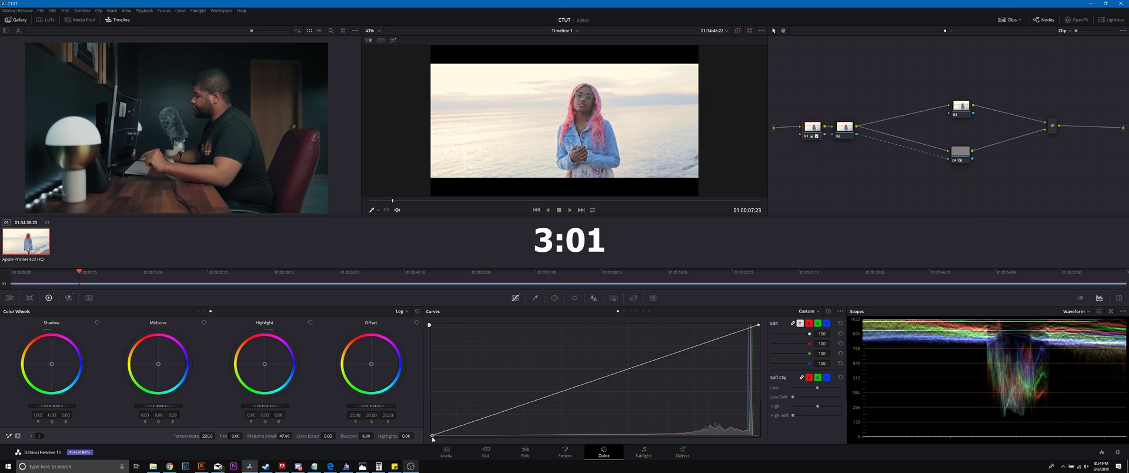
pyautogui.moveTo(432, 437); pyautogui.dragTo(507, 421)
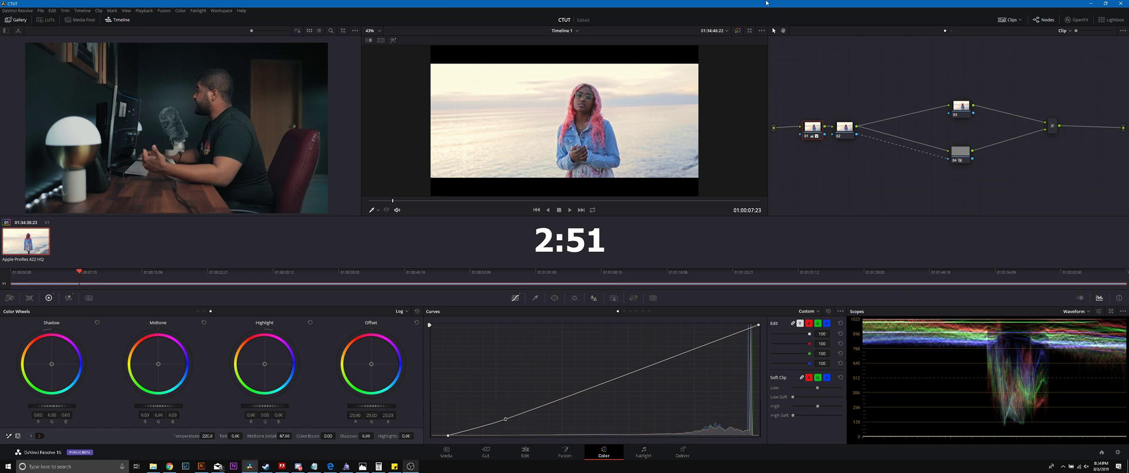
pyautogui.click(738, 31)
pyautogui.click(738, 30)
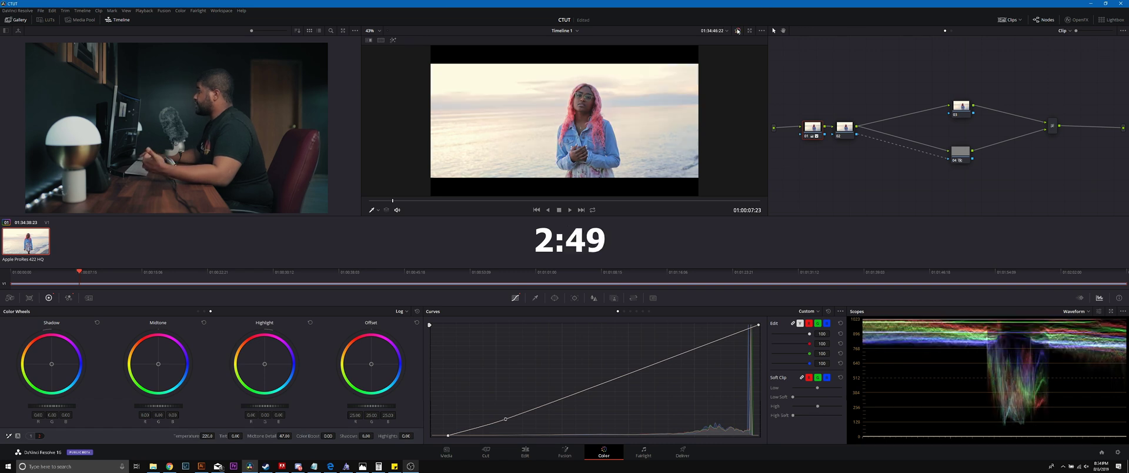
pyautogui.moveTo(507, 417); pyautogui.dragTo(506, 422)
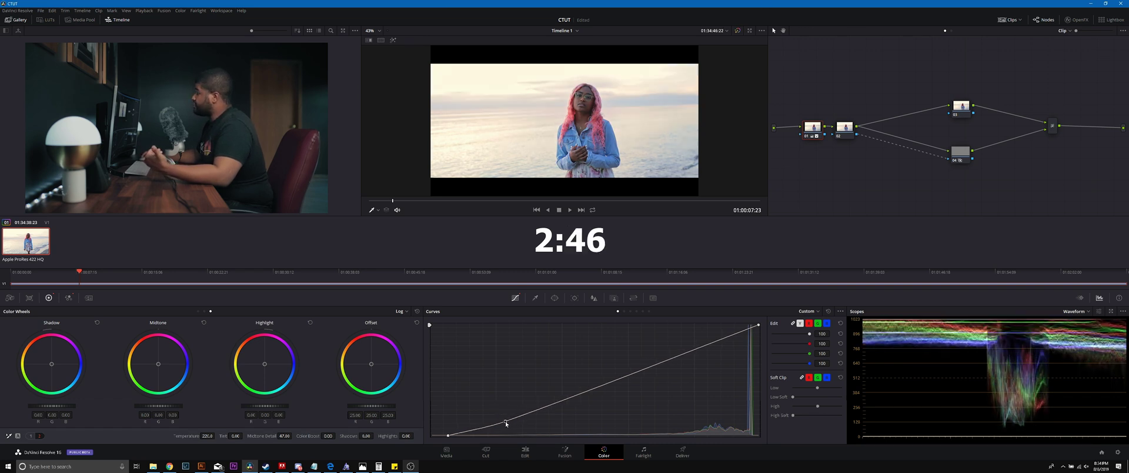
pyautogui.click(737, 31)
pyautogui.click(738, 31)
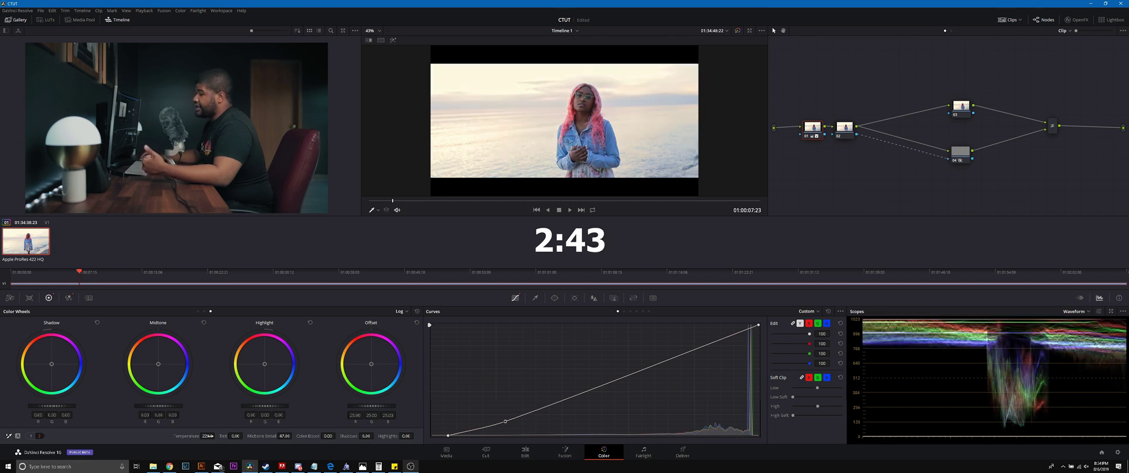
pyautogui.moveTo(210, 435); pyautogui.dragTo(211, 435)
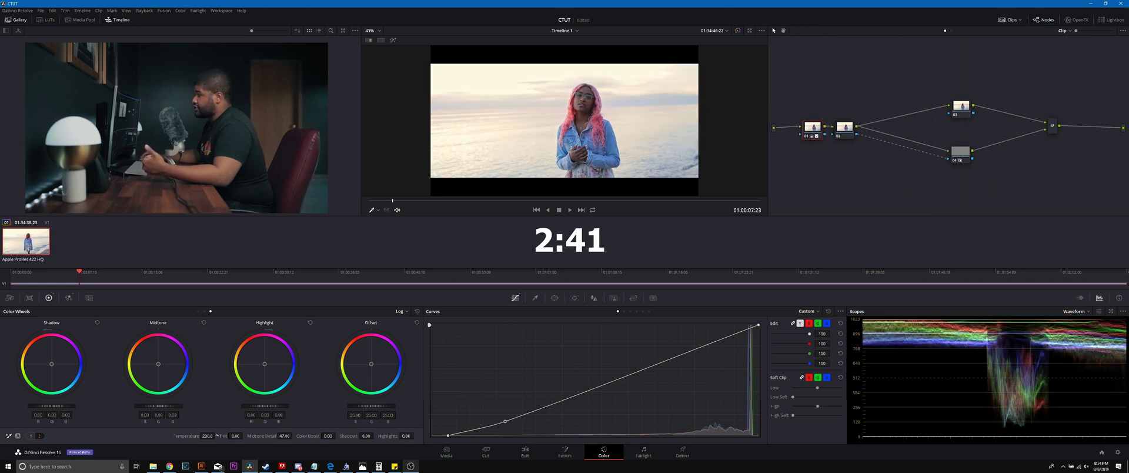
# On node 02, key the woman with the HSL Qualifier by sampling her face and adding her lower clothing and hair to the selection.
pyautogui.click(844, 127)
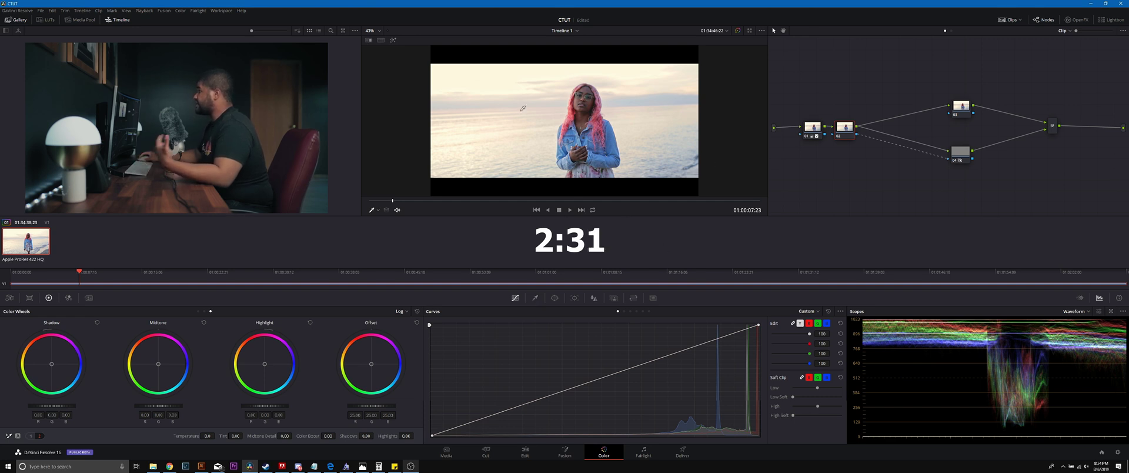
pyautogui.click(535, 298)
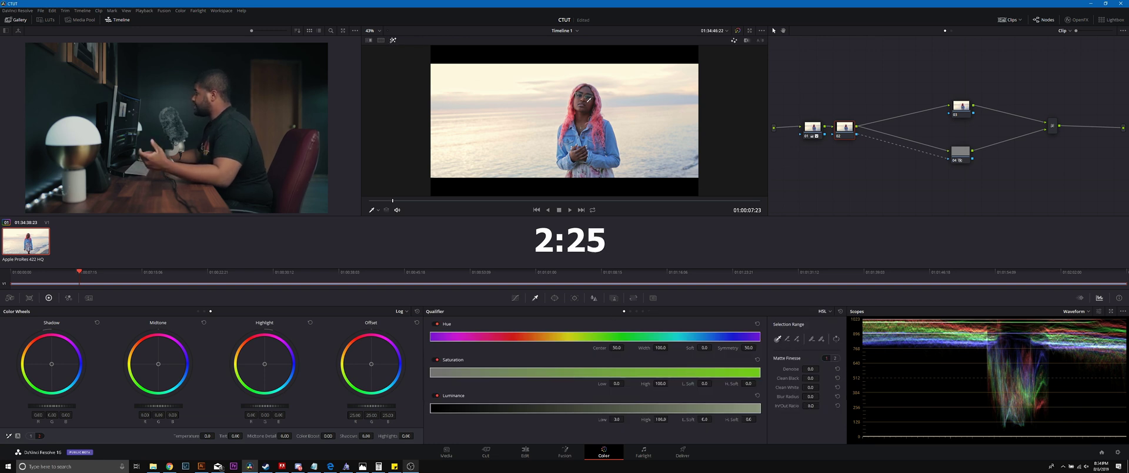
pyautogui.click(587, 100)
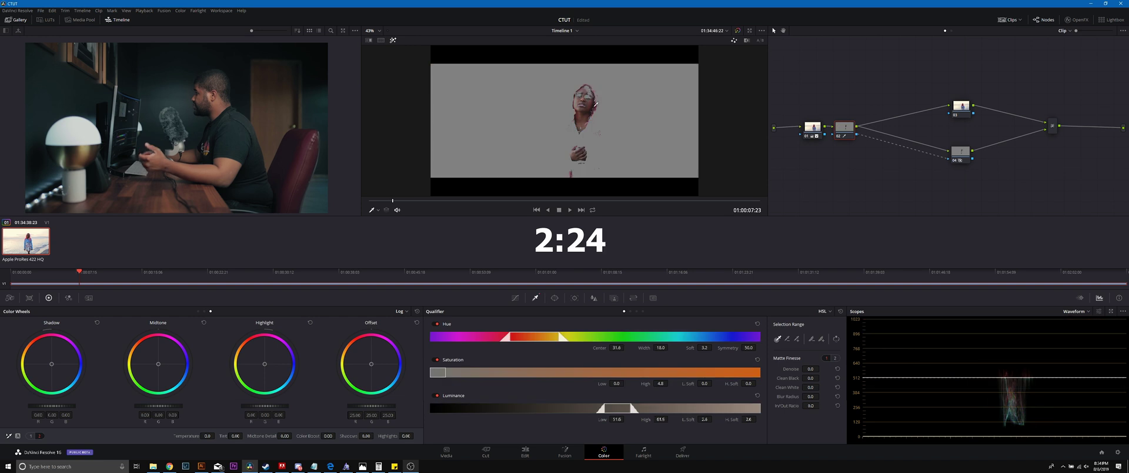
pyautogui.click(797, 340)
pyautogui.moveTo(589, 139); pyautogui.dragTo(596, 165)
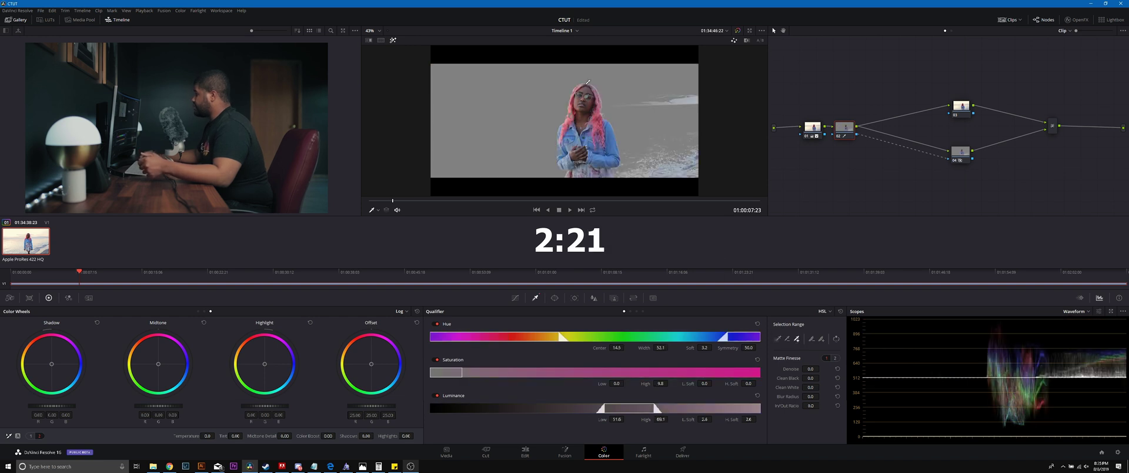
pyautogui.moveTo(586, 86); pyautogui.dragTo(602, 107)
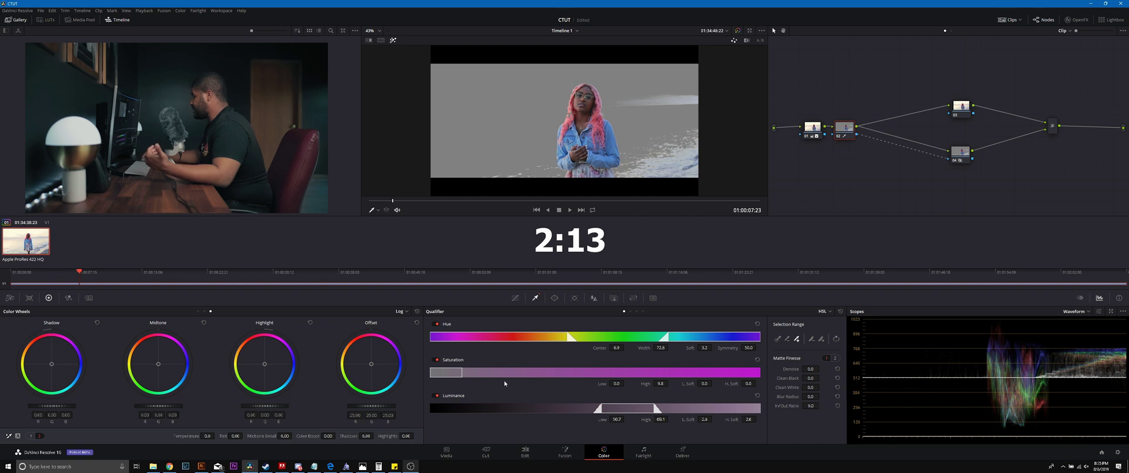
# Try refining the key with a saturation High of 100, a lower luminance range and a softer upper luminance edge.
pyautogui.moveTo(462, 374); pyautogui.dragTo(761, 373)
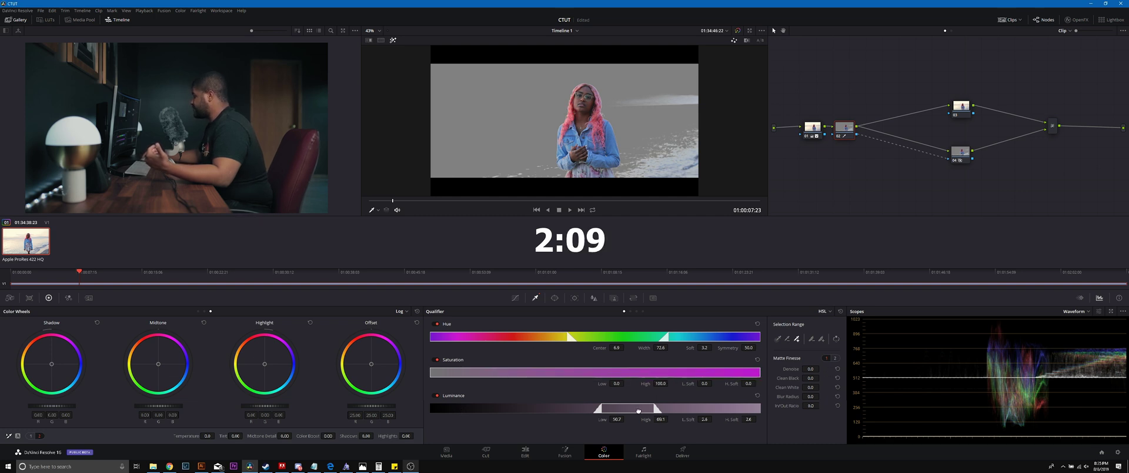
pyautogui.moveTo(638, 410); pyautogui.dragTo(625, 412)
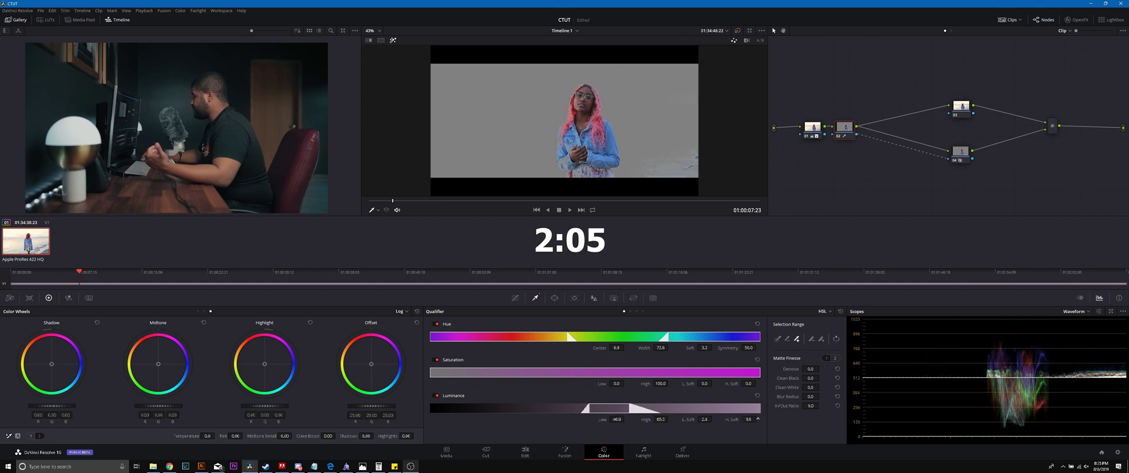
pyautogui.moveTo(748, 420); pyautogui.dragTo(755, 419)
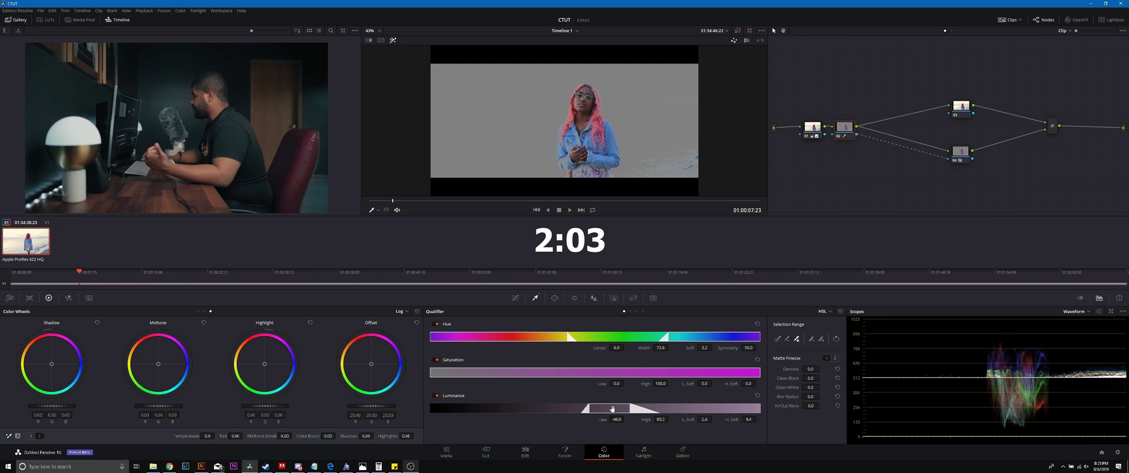
pyautogui.moveTo(613, 411); pyautogui.dragTo(599, 414)
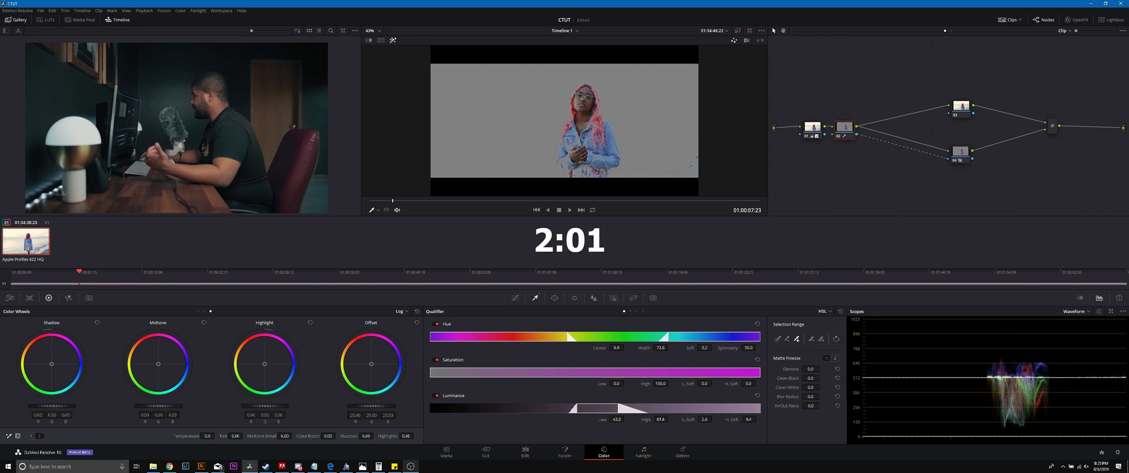
# Try adding more samples from the jacket and hands, and undo the qualifier changes back to the hair sampling.
pyautogui.click(579, 159)
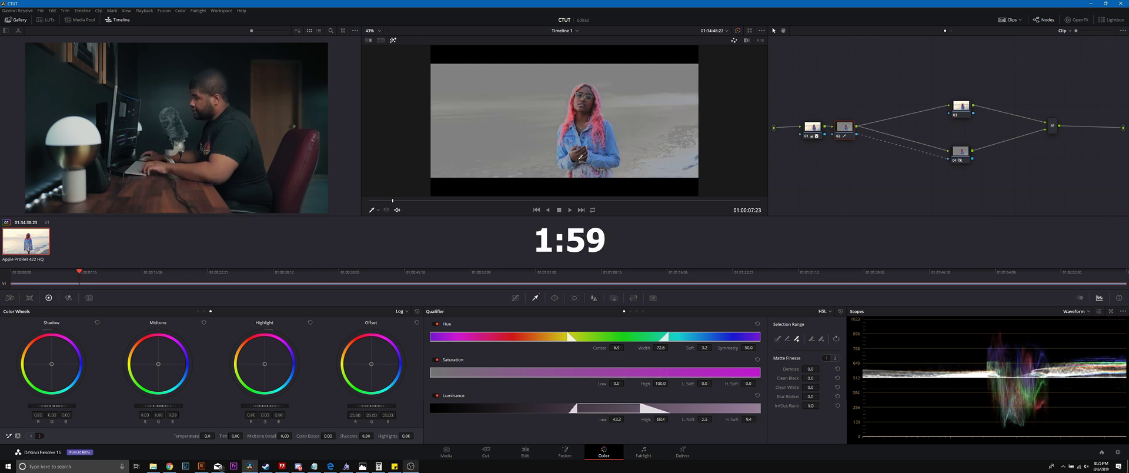
pyautogui.hotkey('ctrl', 'z')
pyautogui.click(587, 141)
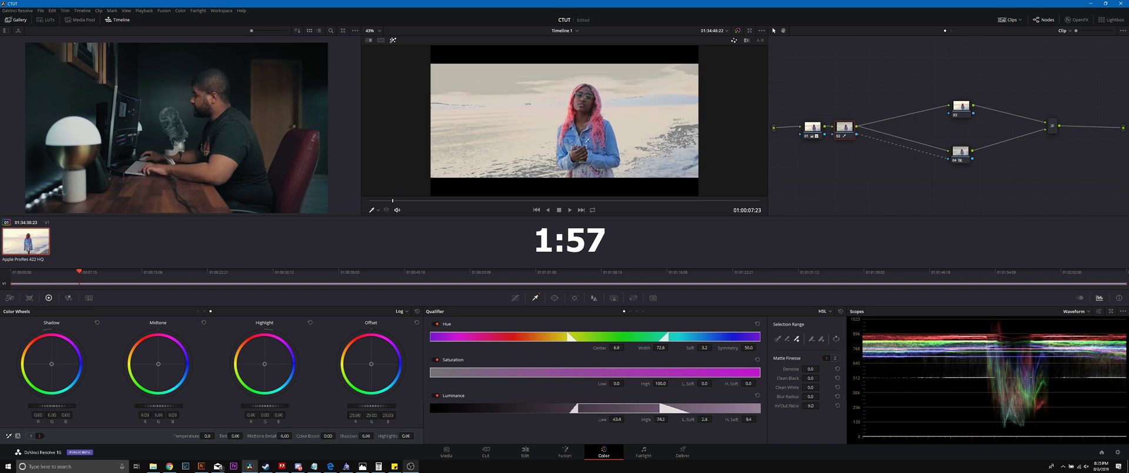
pyautogui.moveTo(586, 141); pyautogui.dragTo(571, 144)
pyautogui.click(563, 136)
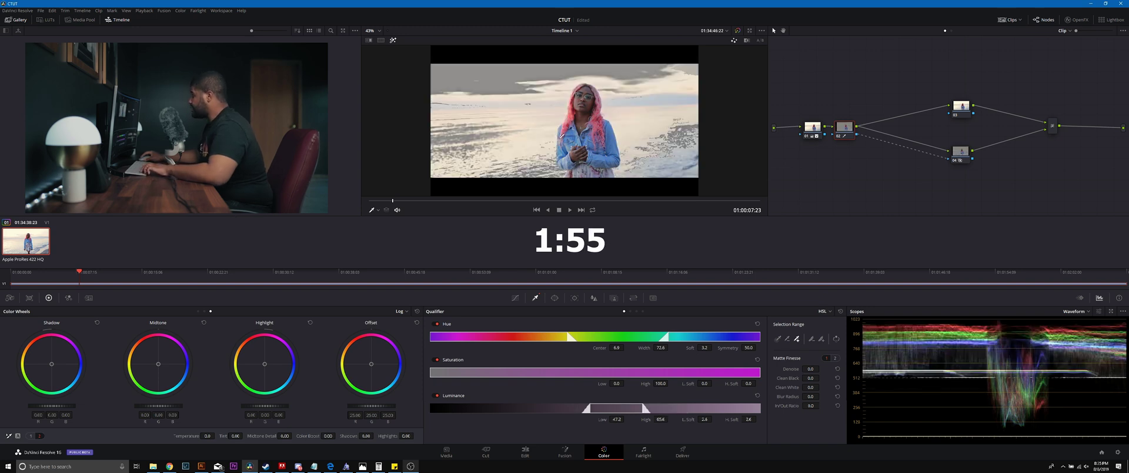
pyautogui.hotkey('ctrl', 'z')
pyautogui.hotkey('ctrl', 'z')
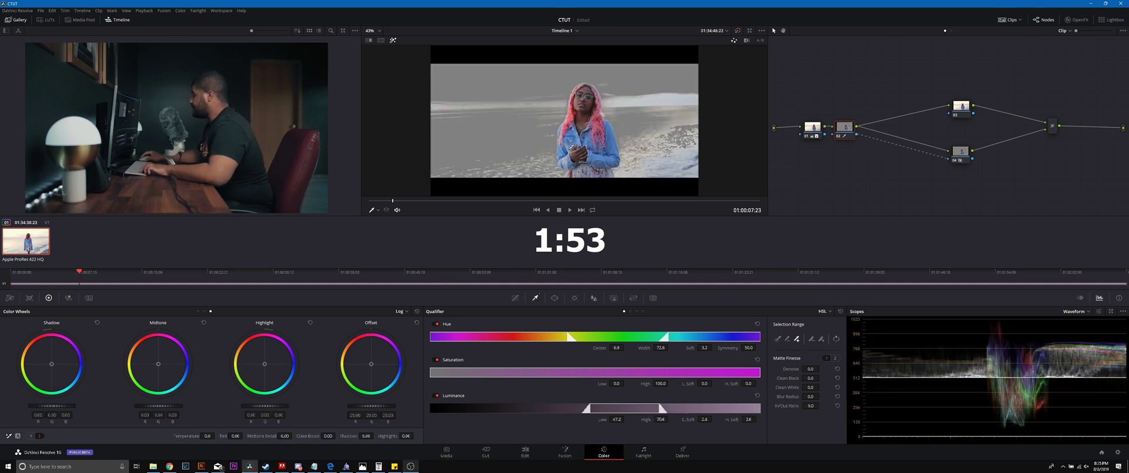
pyautogui.hotkey('ctrl', 'z')
# Widen node 02's hue range, set saturation High to 100, lower and soften luminance, and set Clean Black 3.7, Clean White 17.1, Blur Radius 3.7.
pyautogui.moveTo(668, 336); pyautogui.dragTo(645, 338)
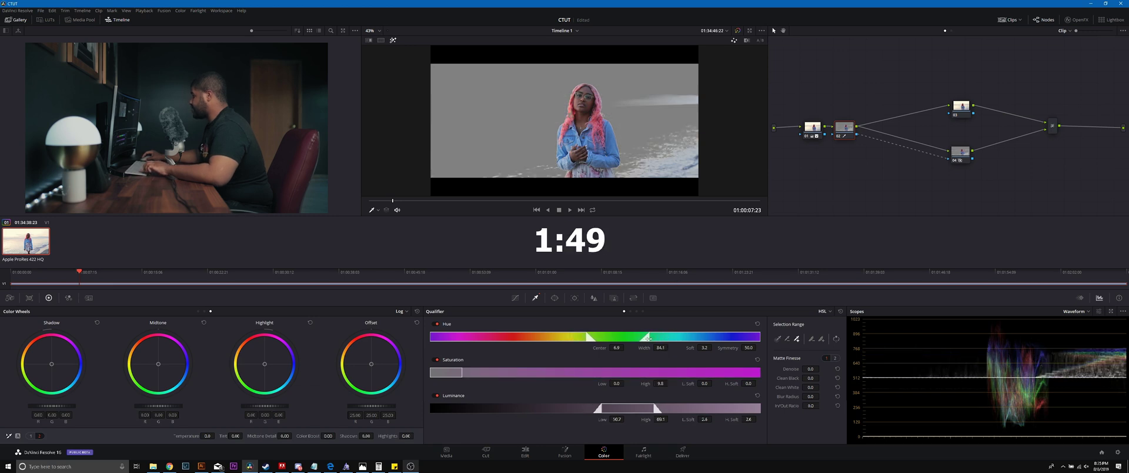
pyautogui.moveTo(633, 408); pyautogui.dragTo(626, 410)
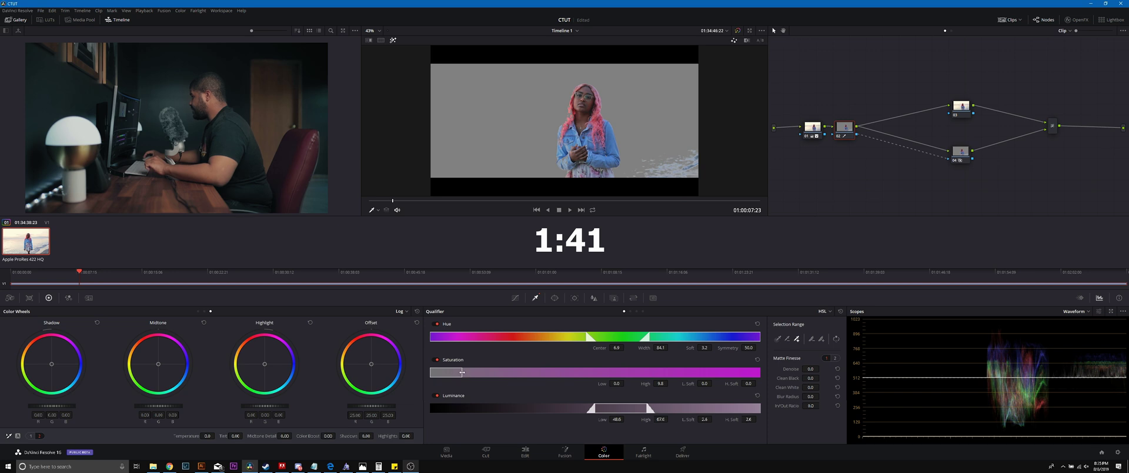
pyautogui.moveTo(462, 372); pyautogui.dragTo(761, 372)
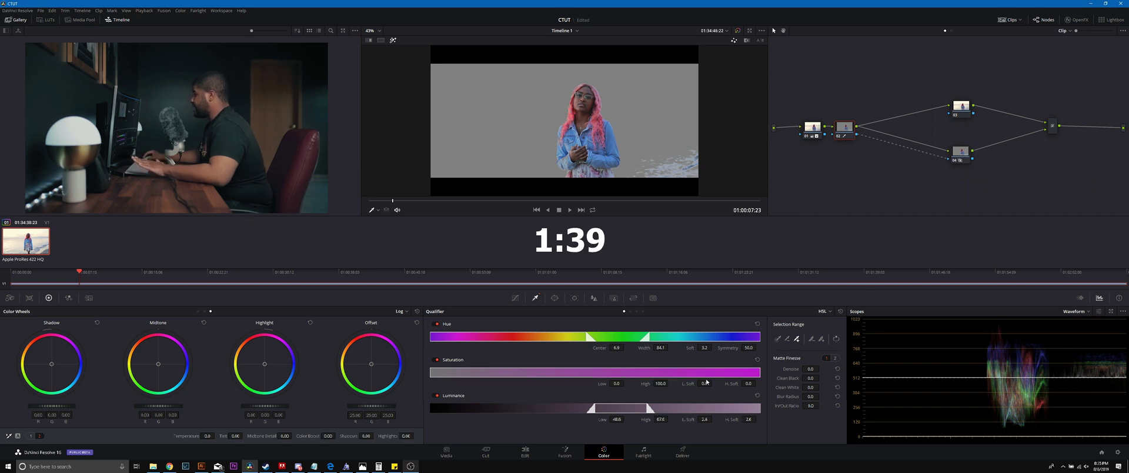
pyautogui.moveTo(708, 419); pyautogui.dragTo(674, 419)
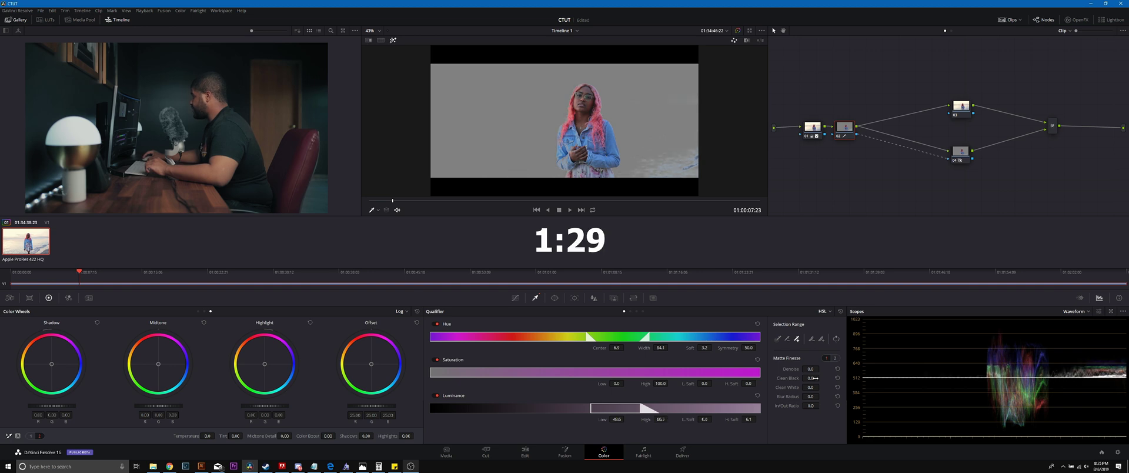
pyautogui.moveTo(815, 387)
pyautogui.mouseDown()
pyautogui.moveTo(821, 396)
pyautogui.moveTo(821, 377)
pyautogui.mouseUp()
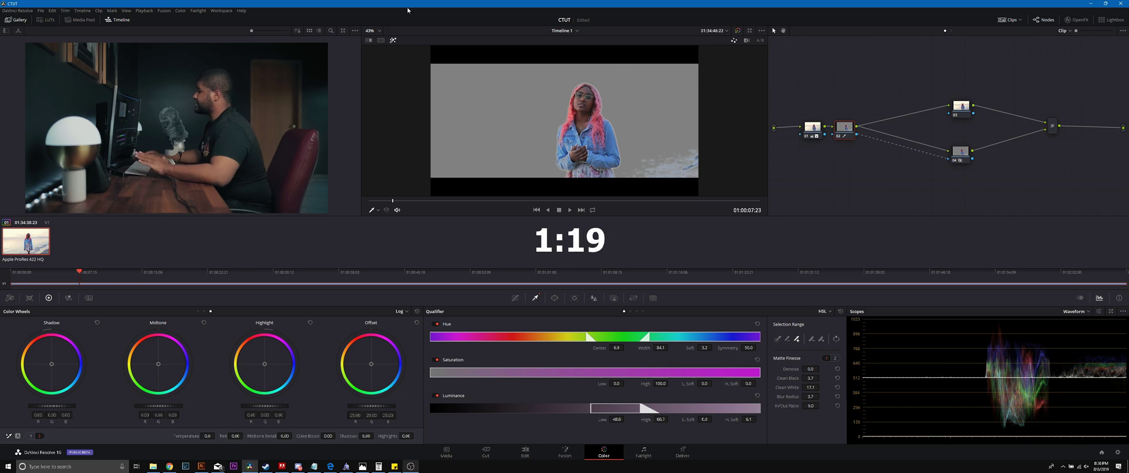
# On node 03, turn off the highlight view and raise red, green and blue in their own RGB Mixer outputs to about 1.47.
pyautogui.click(961, 106)
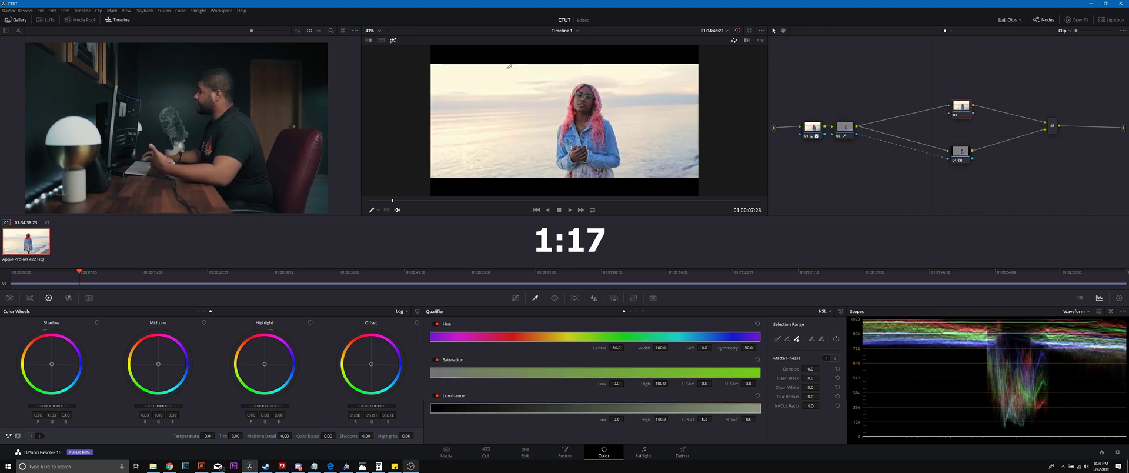
pyautogui.click(393, 41)
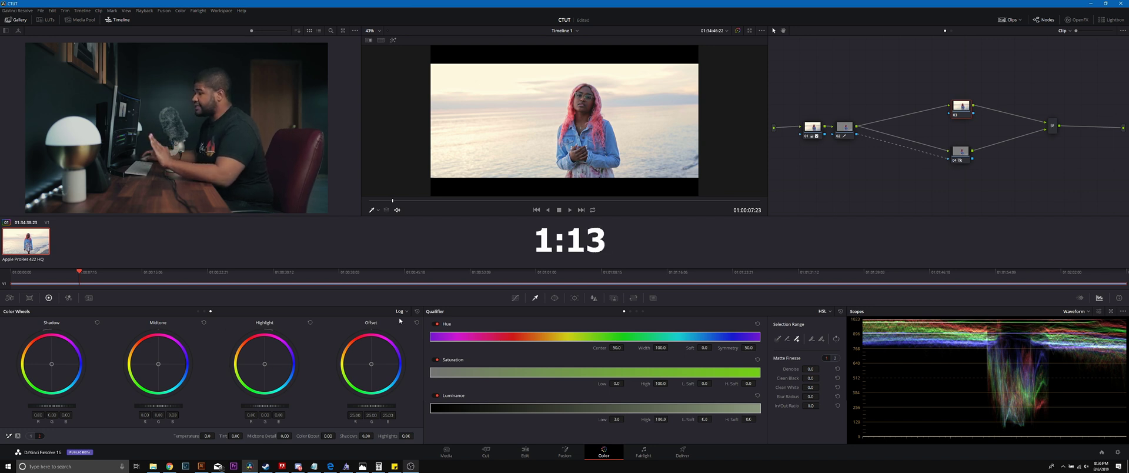
pyautogui.click(69, 298)
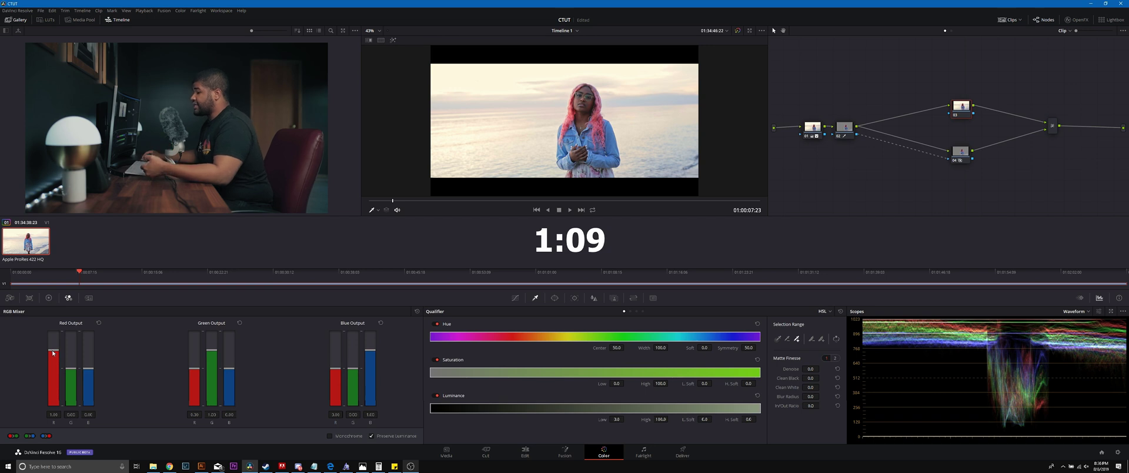
pyautogui.moveTo(52, 350); pyautogui.dragTo(53, 339)
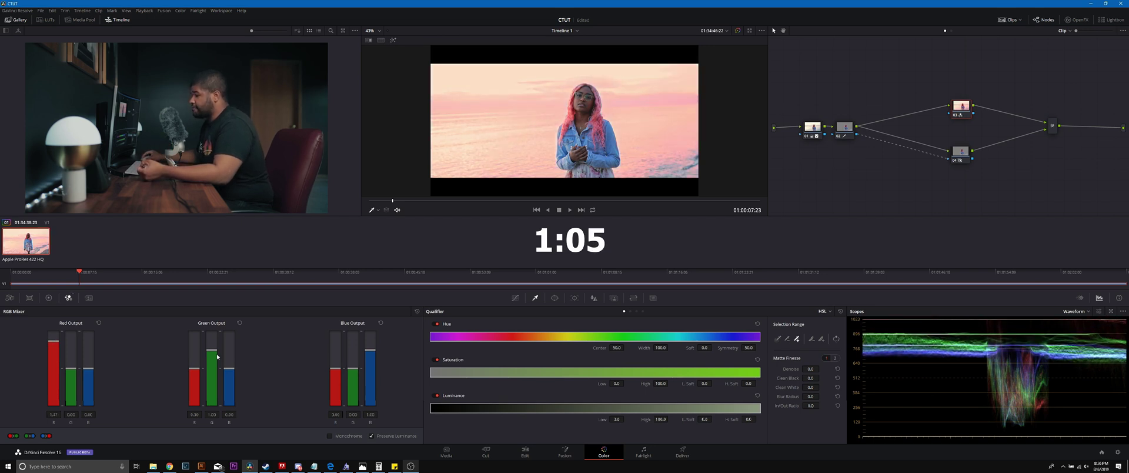
pyautogui.moveTo(213, 352); pyautogui.dragTo(213, 340)
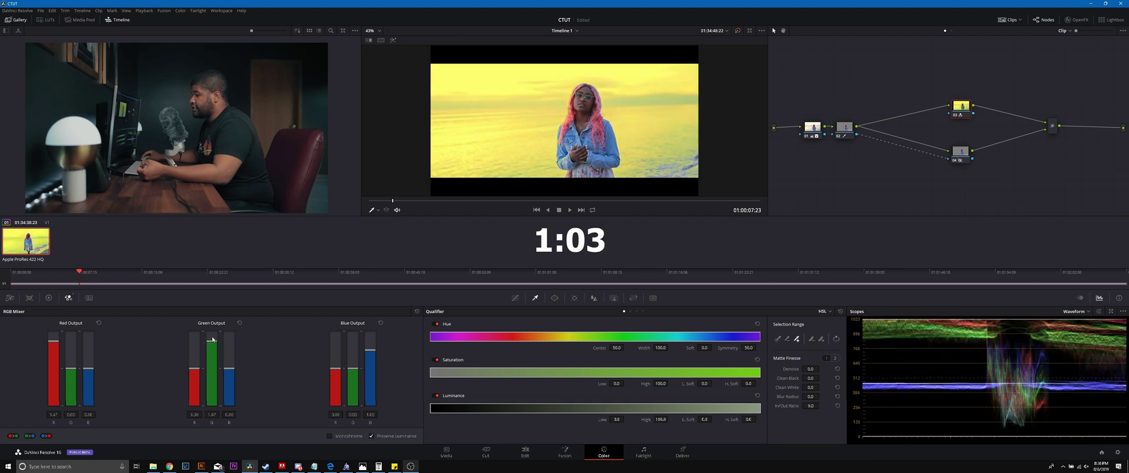
pyautogui.moveTo(372, 350); pyautogui.dragTo(373, 339)
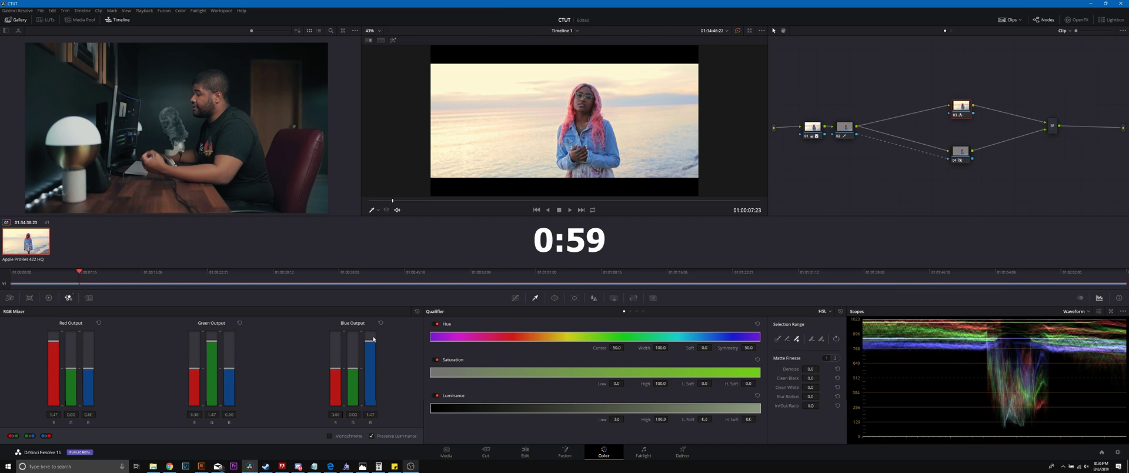
# Shift node 03 toward node 02 and add a serial node after it on the upper branch.
pyautogui.moveTo(966, 103); pyautogui.dragTo(946, 106)
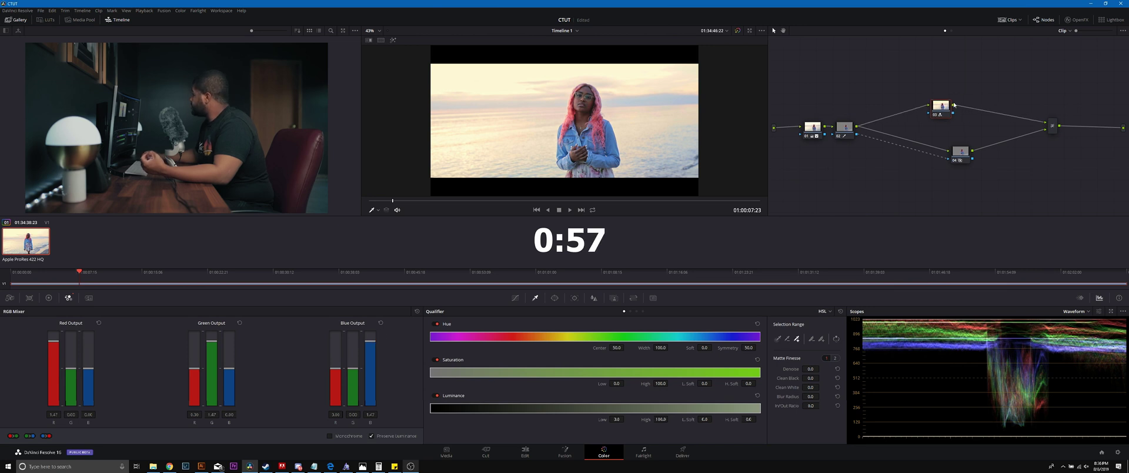
pyautogui.rightClick(948, 106)
pyautogui.moveTo(998, 126)
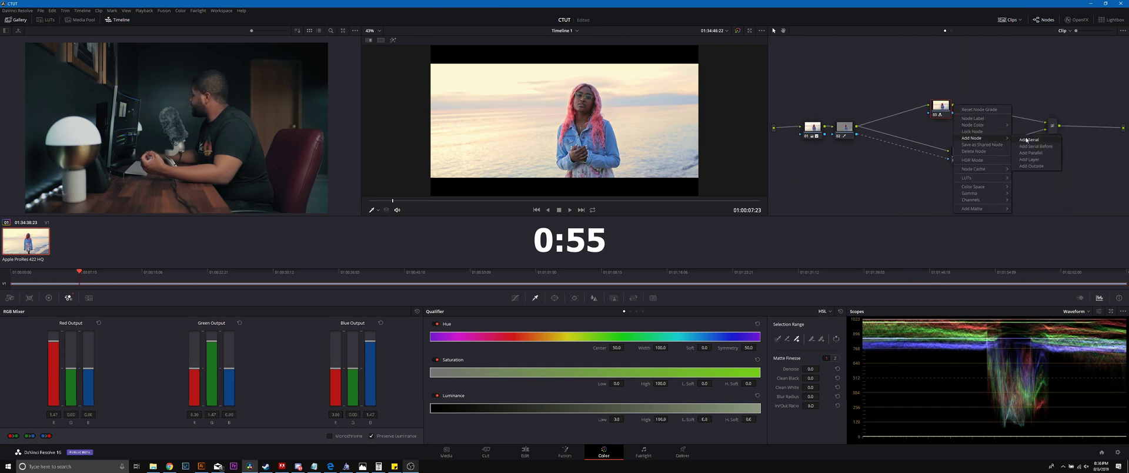
pyautogui.click(1027, 139)
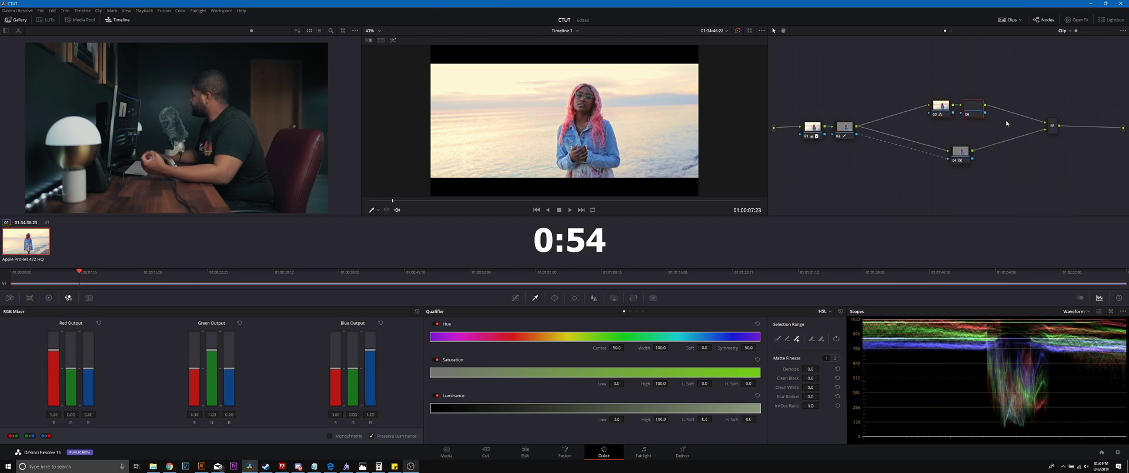
# On the new serial node, push the Midtone color wheel toward magenta.
pyautogui.click(48, 298)
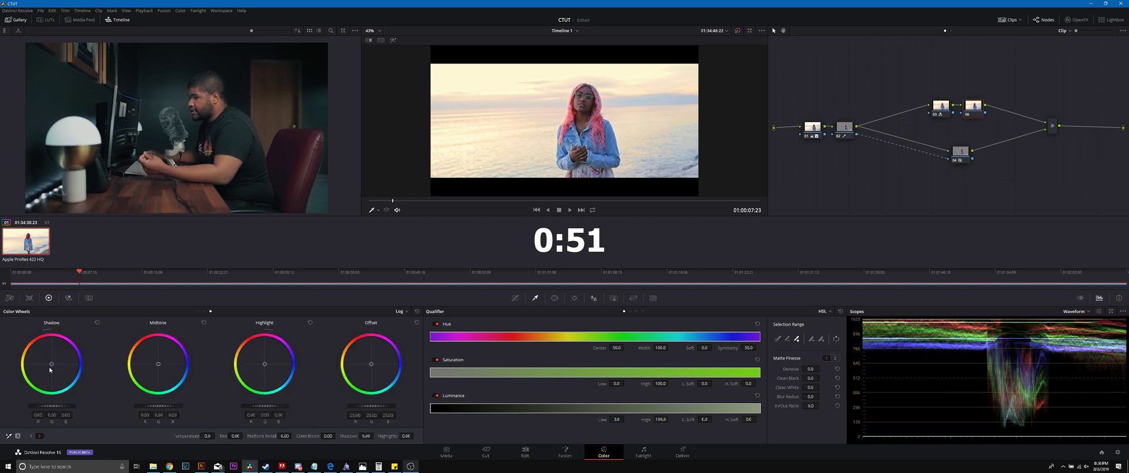
pyautogui.moveTo(158, 364); pyautogui.dragTo(178, 341)
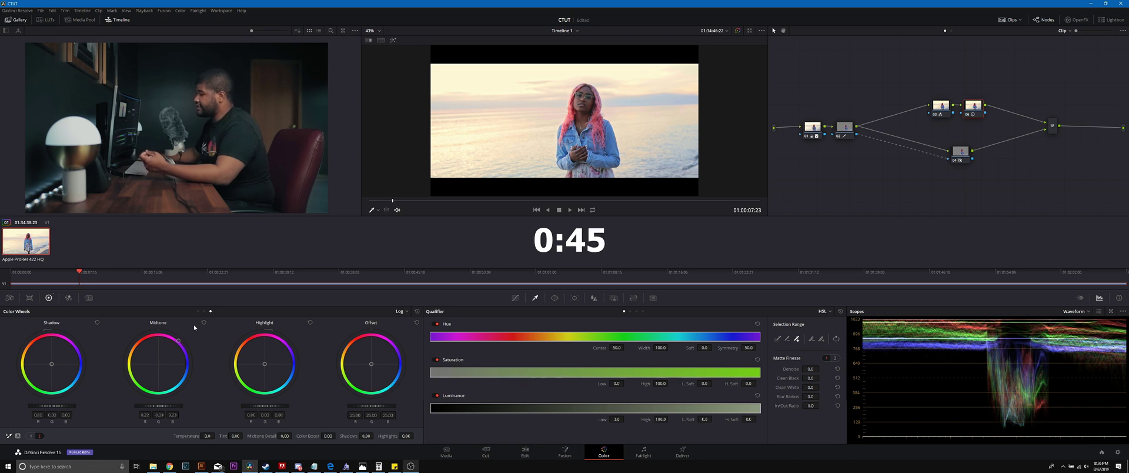
# On the last upper-branch node, raise High Range to 1.000, push the Shadow wheel toward magenta, and raise Low Range to about 0.69.
pyautogui.click(31, 435)
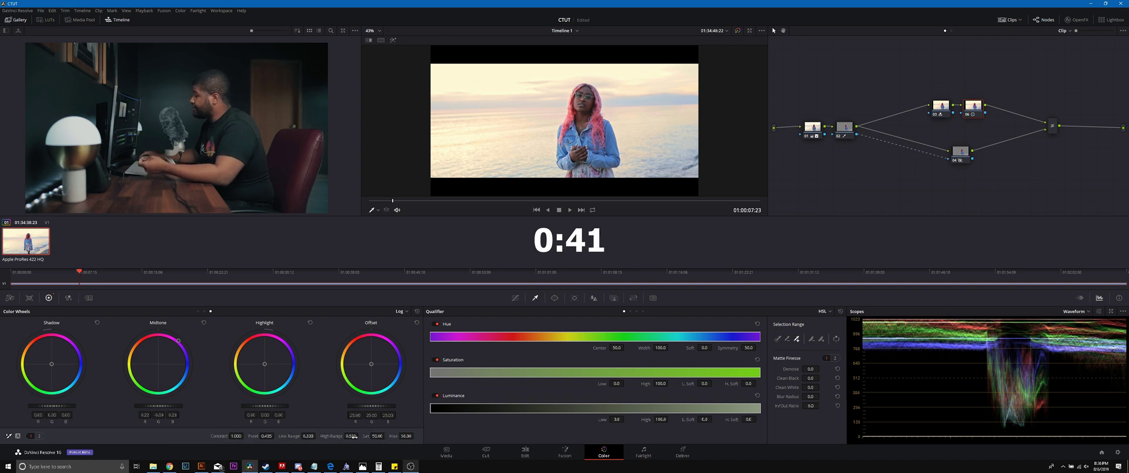
pyautogui.moveTo(353, 436); pyautogui.dragTo(412, 436)
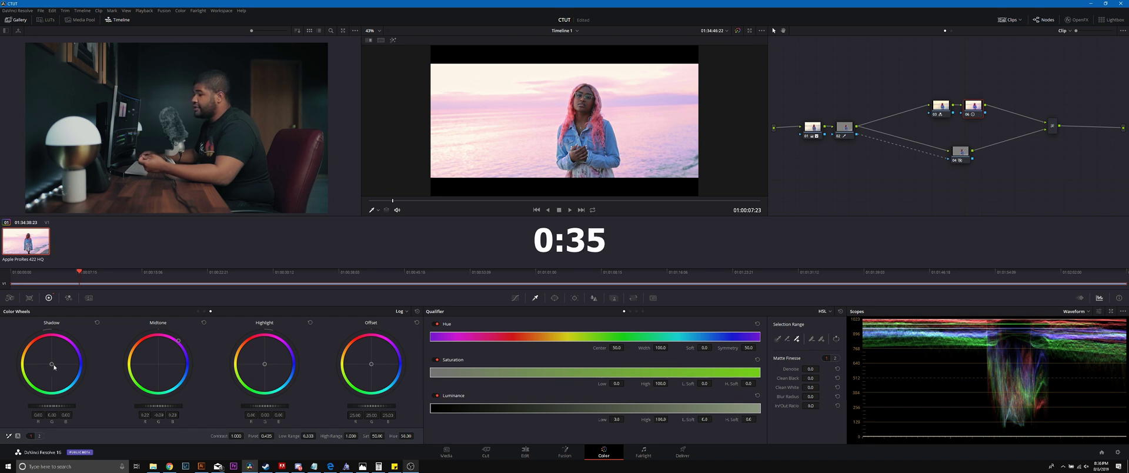
pyautogui.moveTo(55, 356); pyautogui.dragTo(68, 338)
pyautogui.moveTo(310, 436)
pyautogui.mouseDown()
pyautogui.moveTo(264, 435)
pyautogui.moveTo(315, 436)
pyautogui.mouseUp()
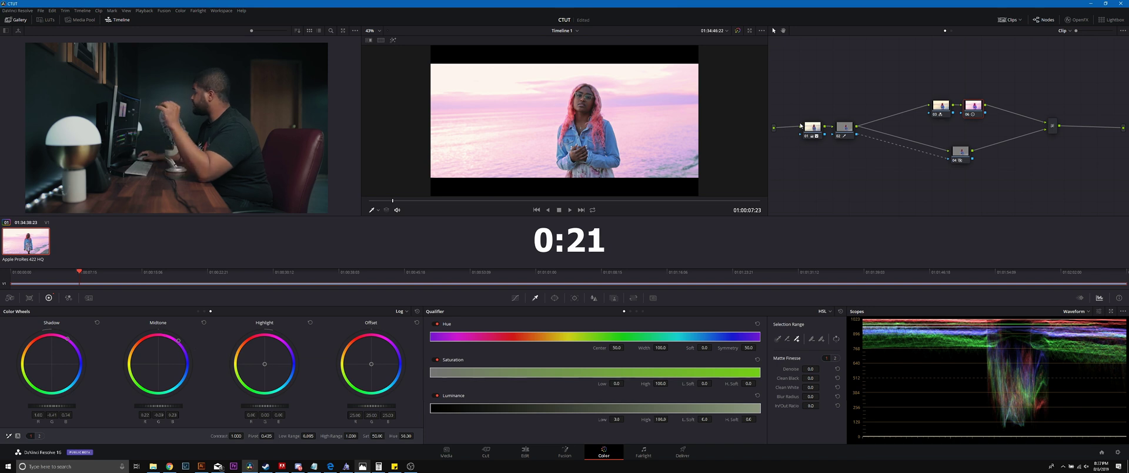
# On node 02, push the Highlight color wheel slightly toward magenta.
pyautogui.click(845, 127)
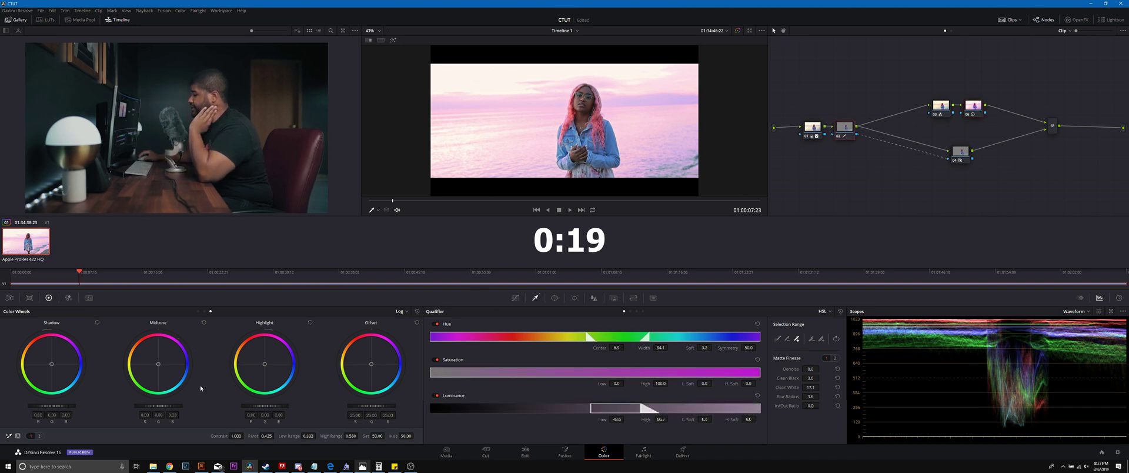
pyautogui.moveTo(264, 366); pyautogui.dragTo(268, 360)
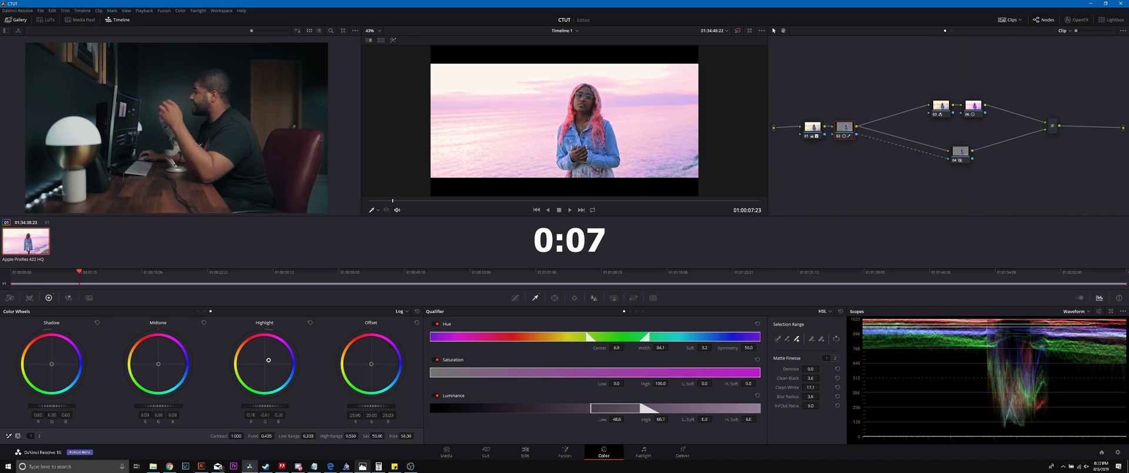
# Warm the highlights toward orange-red with the Highlight wheel, slightly on the last upper-branch node and more strongly on node 03.
pyautogui.click(974, 107)
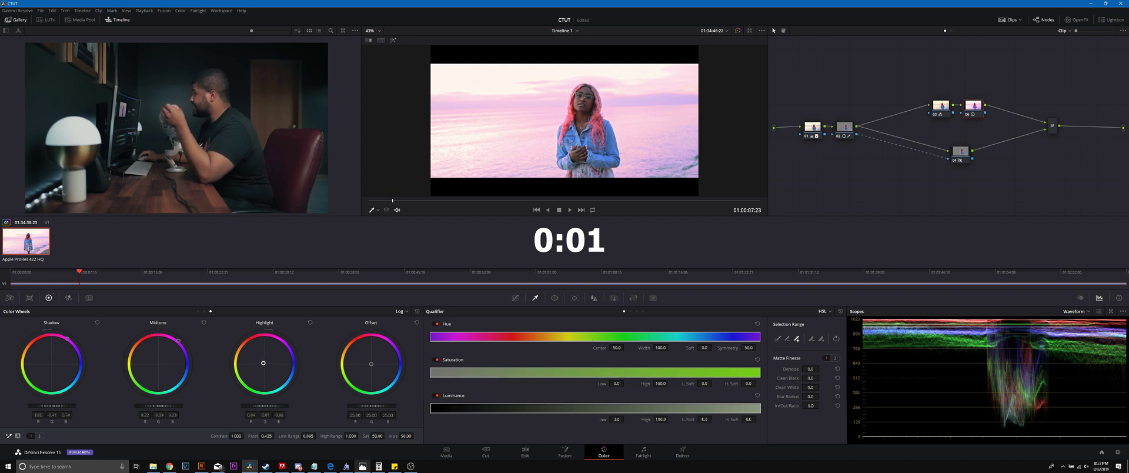
pyautogui.moveTo(263, 363); pyautogui.dragTo(263, 362)
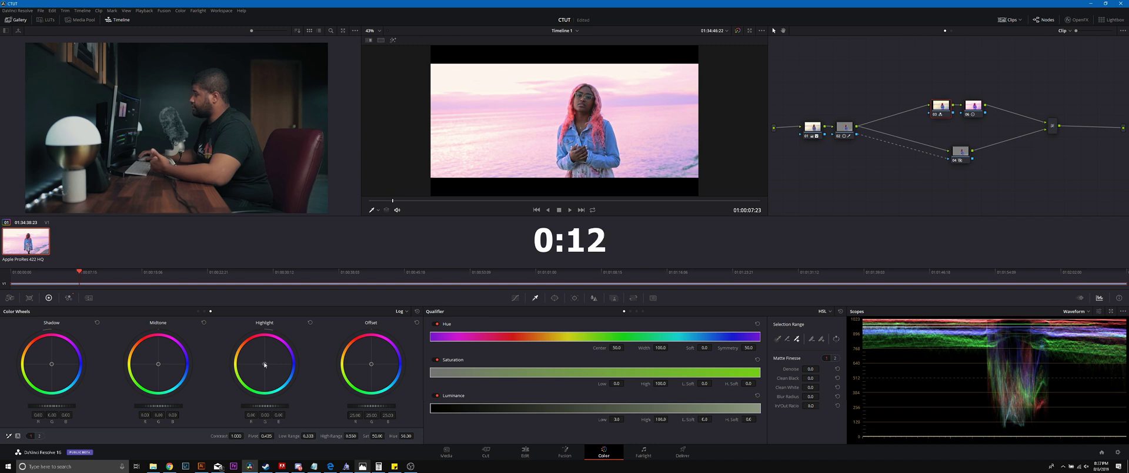
pyautogui.moveTo(265, 365); pyautogui.dragTo(259, 358)
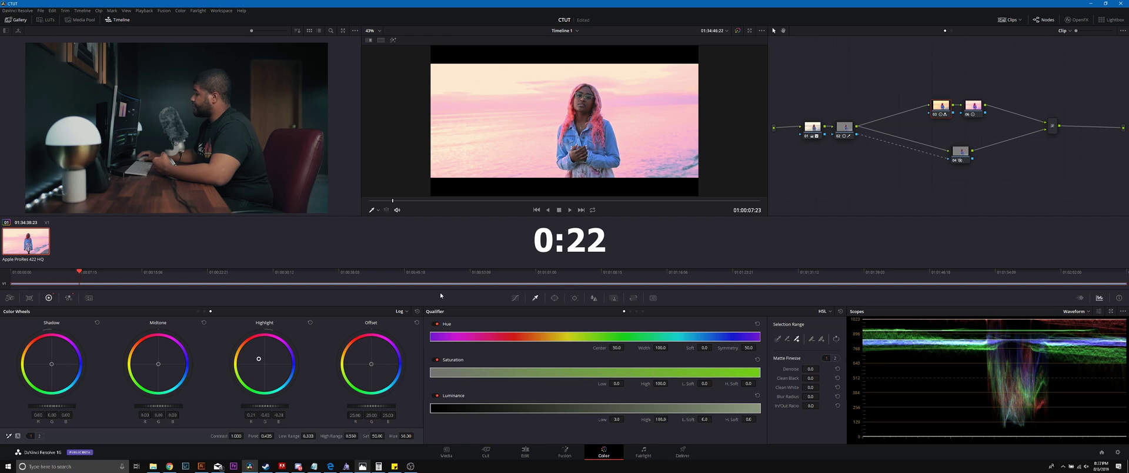
# Play the clip and compare it with the grade bypassed and re-enabled, stopping playback after the comparison.
pyautogui.press('space')
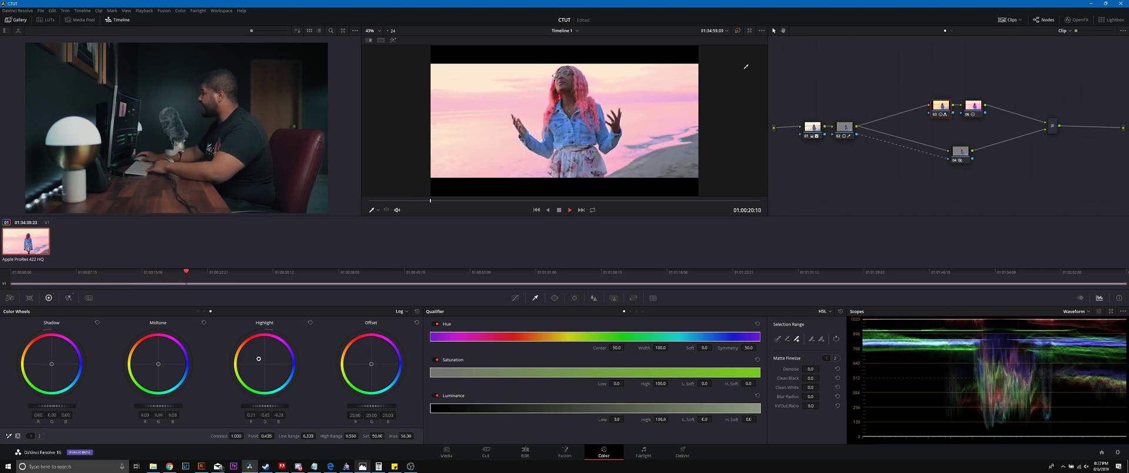
pyautogui.click(738, 30)
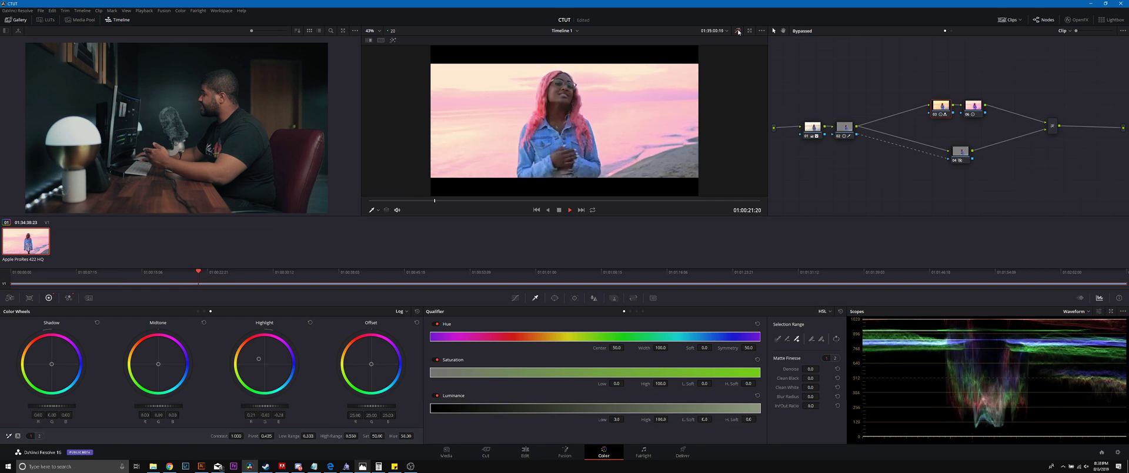
pyautogui.click(738, 31)
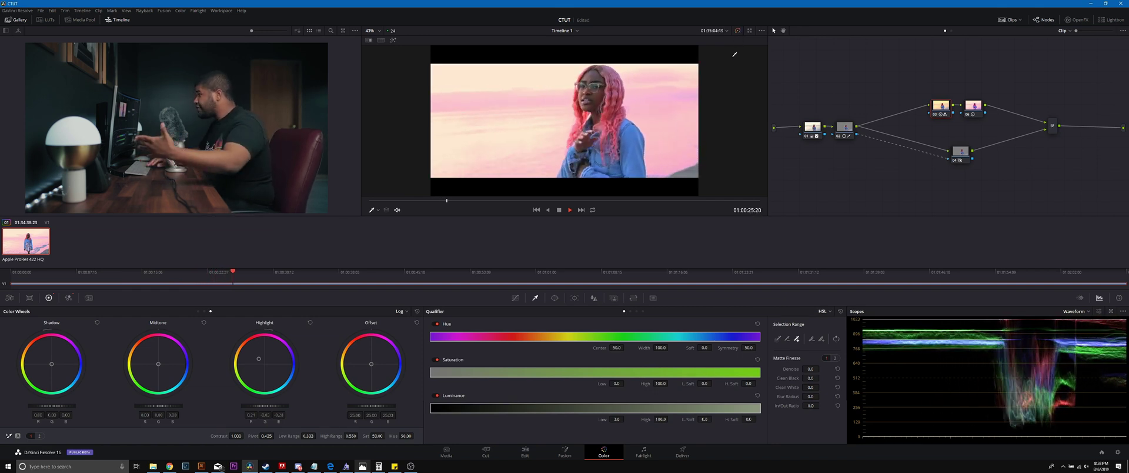
pyautogui.press('space')
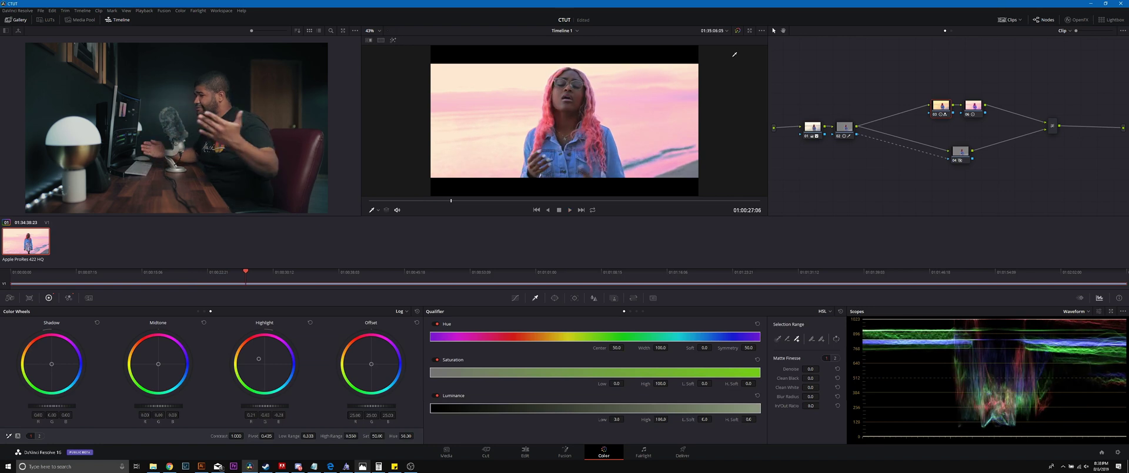